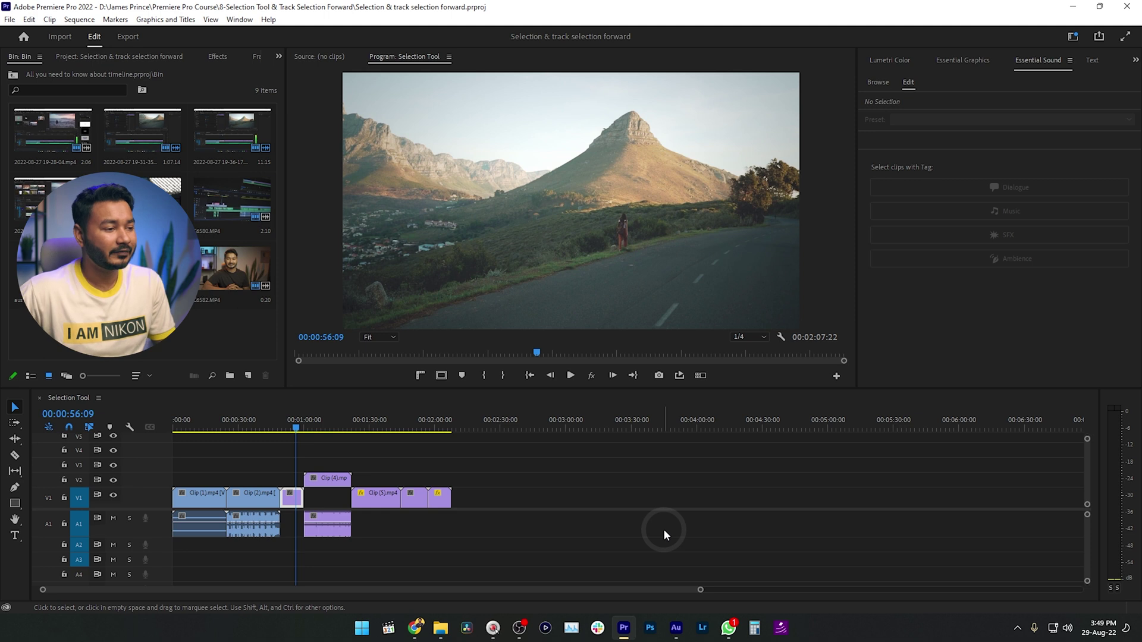
- Scrub the playhead along the timeline ruler to 00:00:49:10
left_click_drag(483, 424, 280, 424)
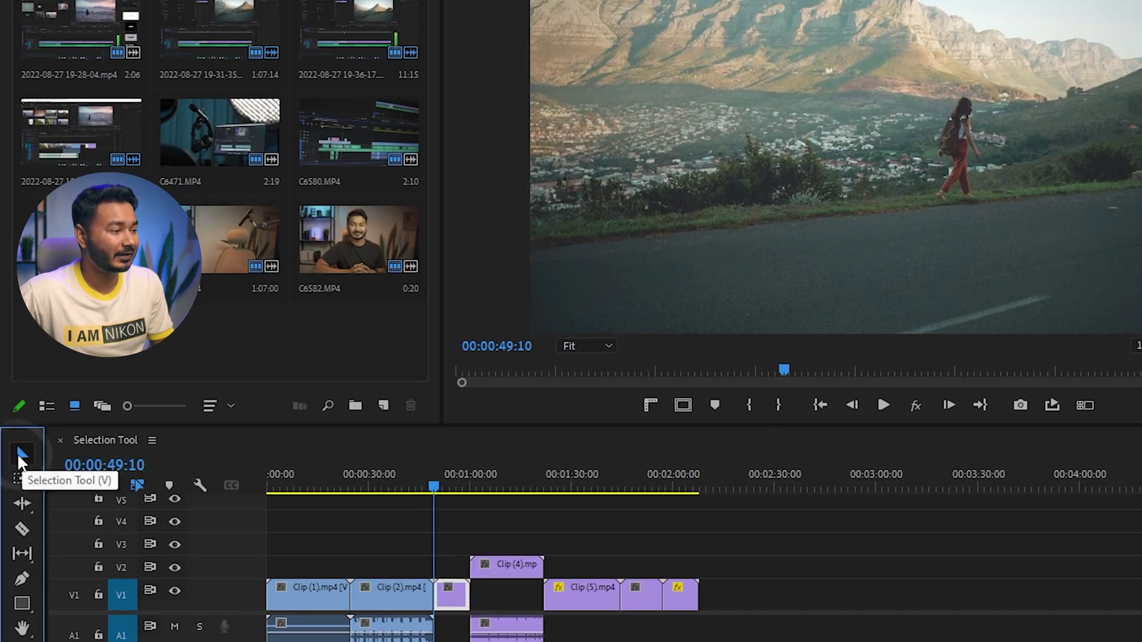
- Move the playhead to 00:01:22:03 at the start of Clip (5), back on the Selection Tool
left_click(16, 454)
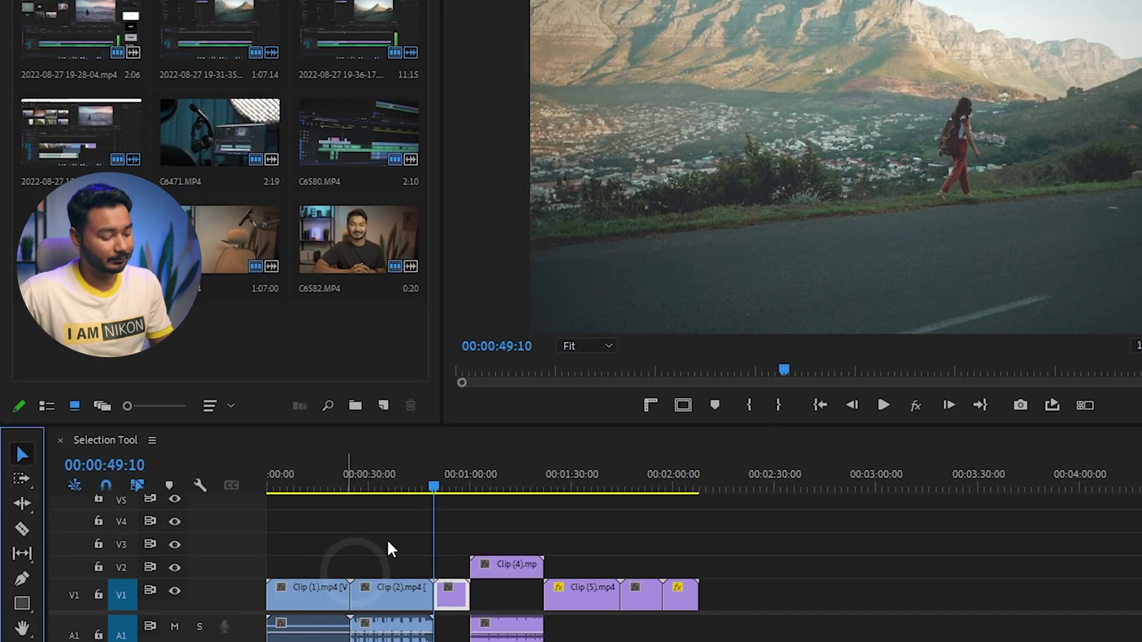
key("v")
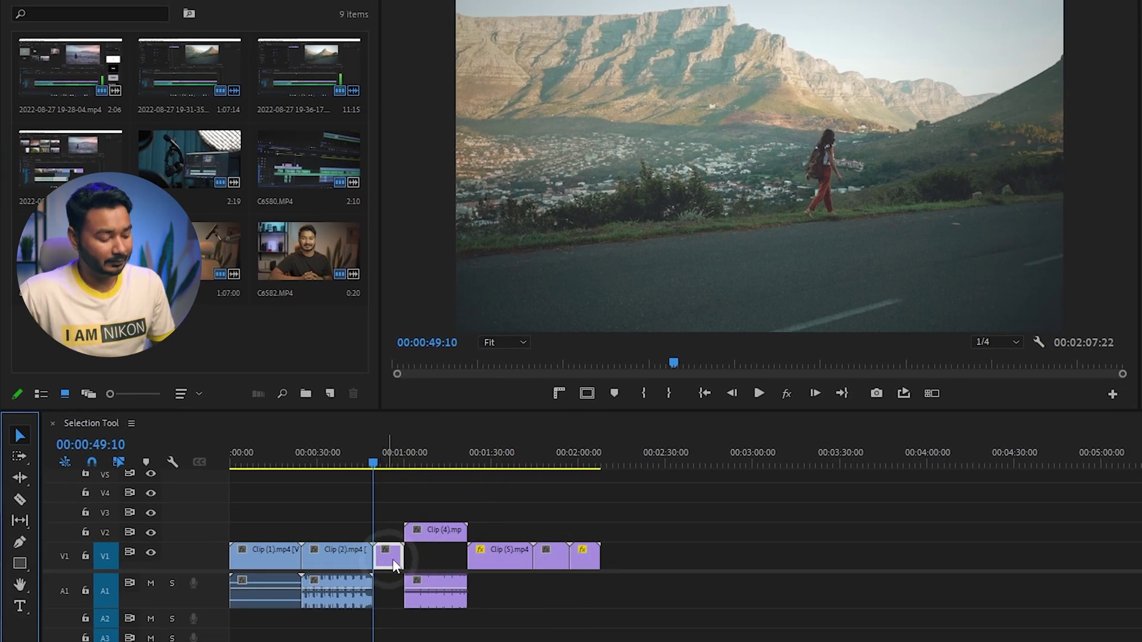
key("c")
left_click_drag(447, 473, 468, 465)
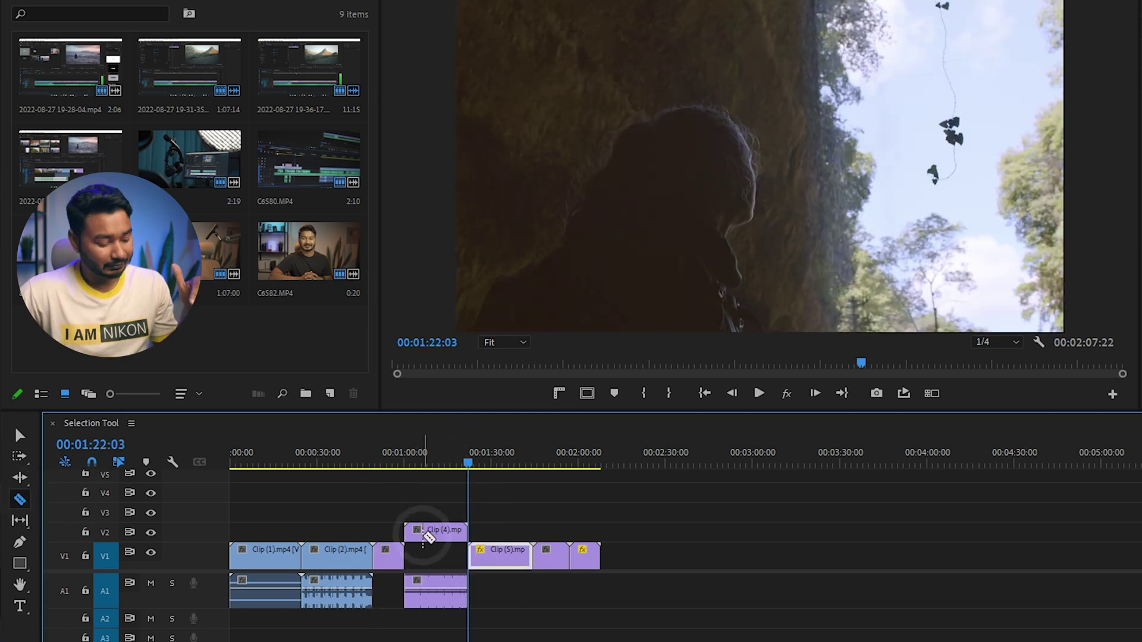
key("v")
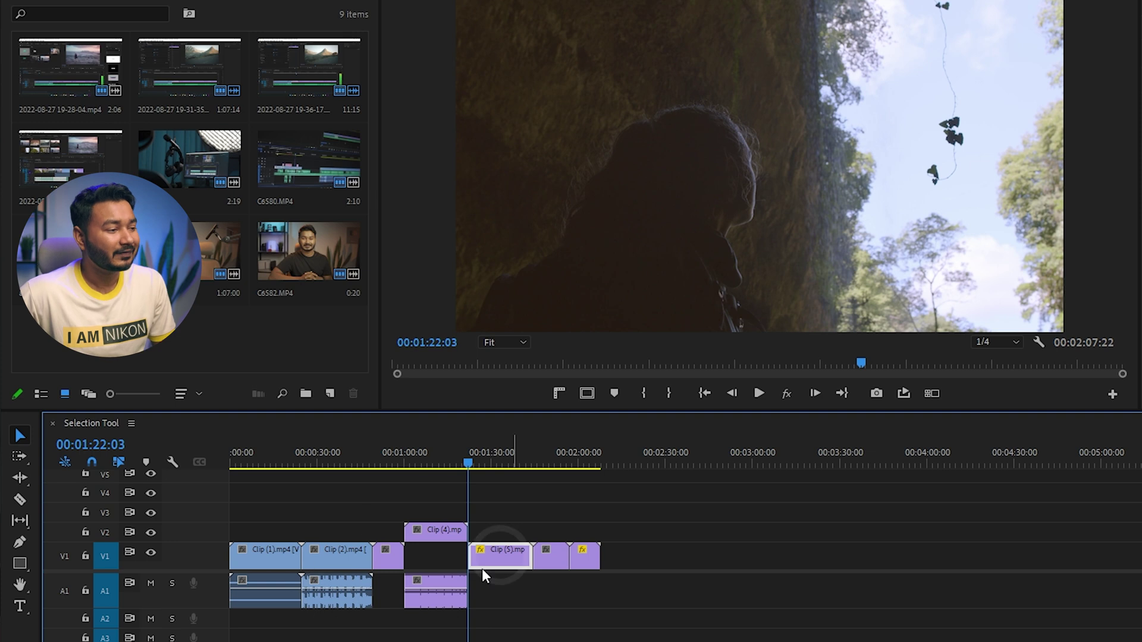
- Select Clip (5), the short V1 clip and Clip (4), then nudge Clip (4), keeping it on V2
left_click(505, 564)
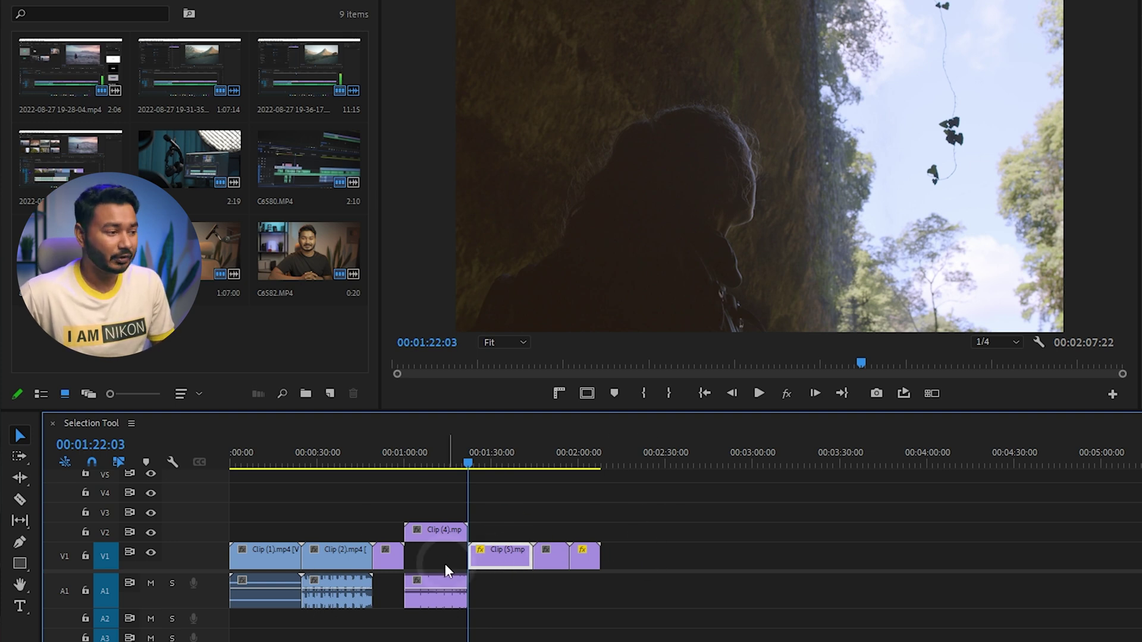
left_click(388, 556)
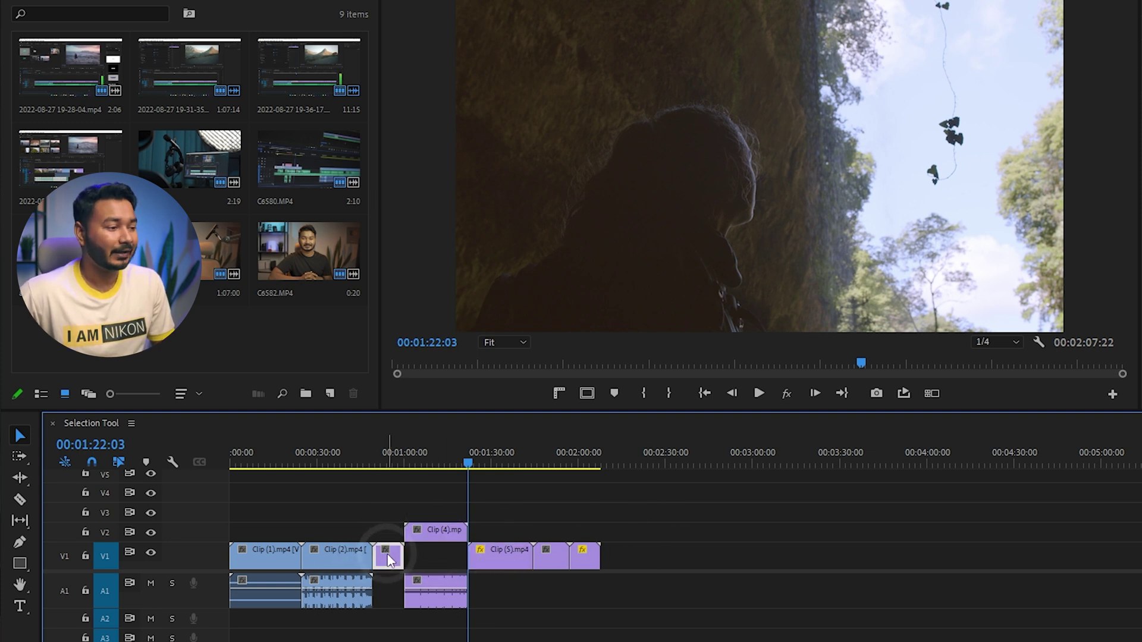
left_click(439, 532)
mouse_move(438, 535)
left_mouse_down()
mouse_move(435, 525)
mouse_move(437, 537)
mouse_move(476, 512)
mouse_move(503, 513)
mouse_move(444, 537)
left_mouse_up()
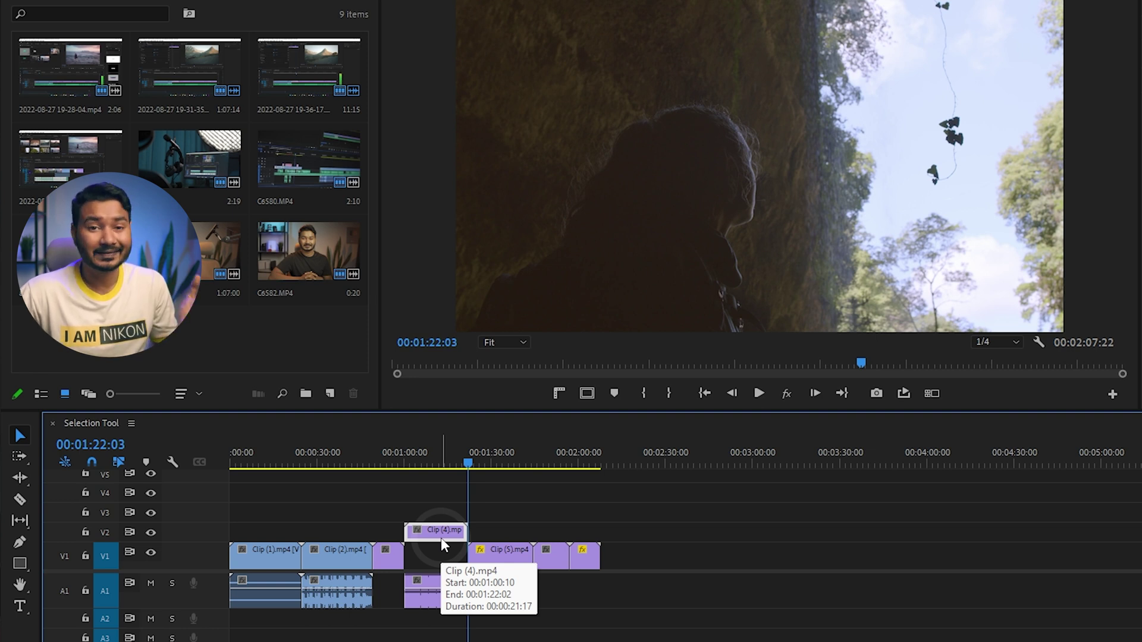
- Zoom in around the playhead and trim the start of Clip (5) later
key("equal")
key("equal")
key("equal")
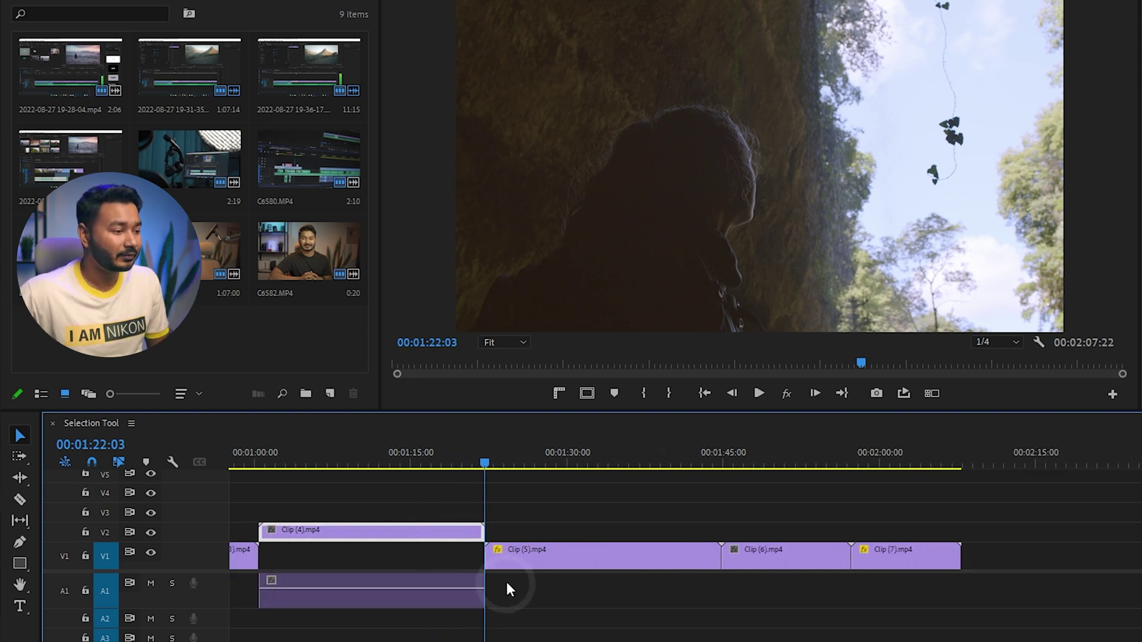
left_click(500, 562)
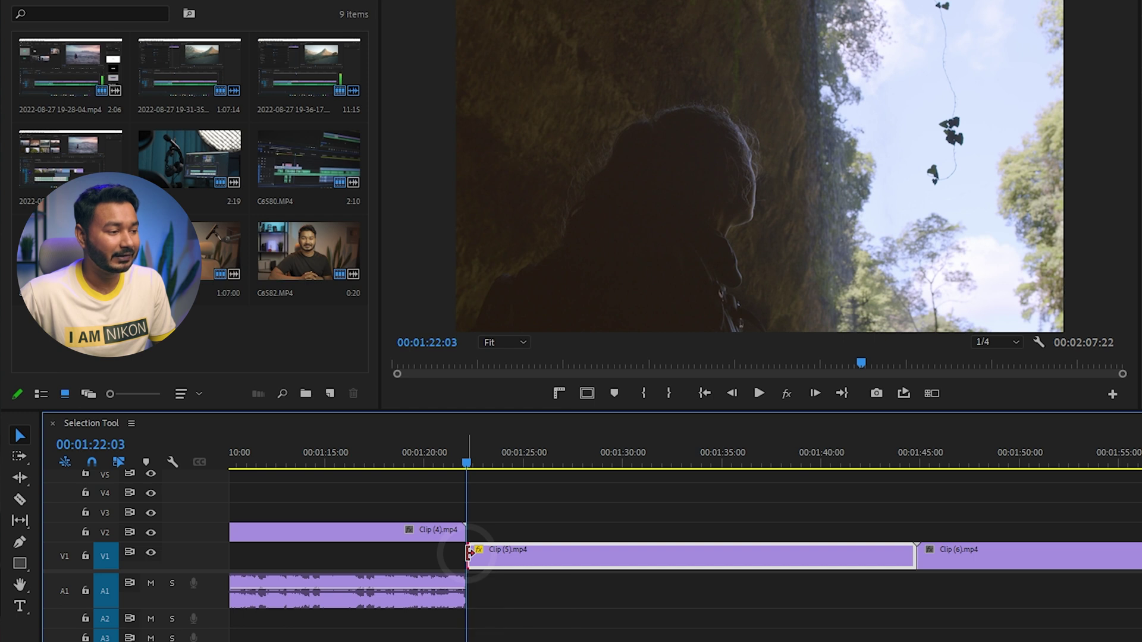
left_click_drag(470, 553, 585, 554)
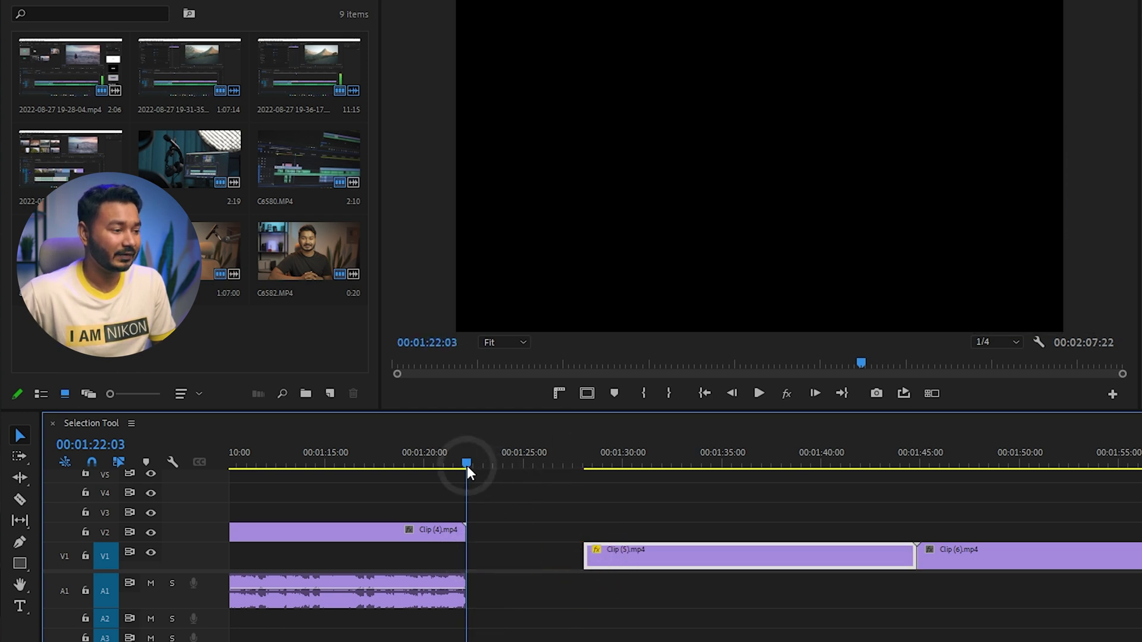
- Shorten the end of Clip (5) to about 00:01:39, opening a gap before Clip (6)
left_click_drag(467, 467, 892, 483)
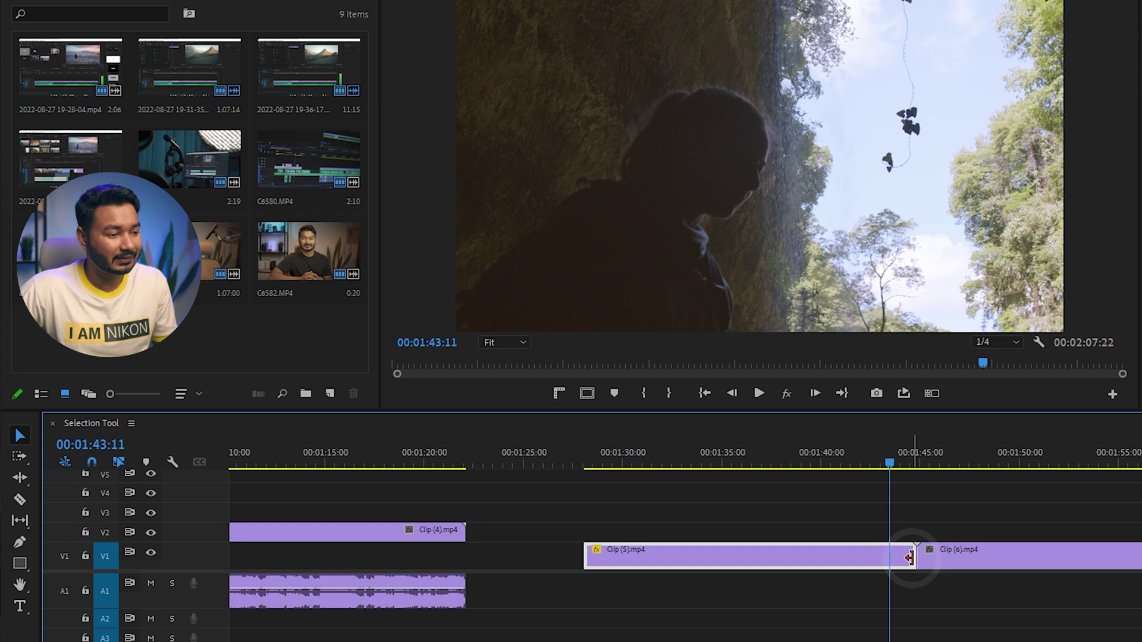
left_click_drag(908, 558, 807, 557)
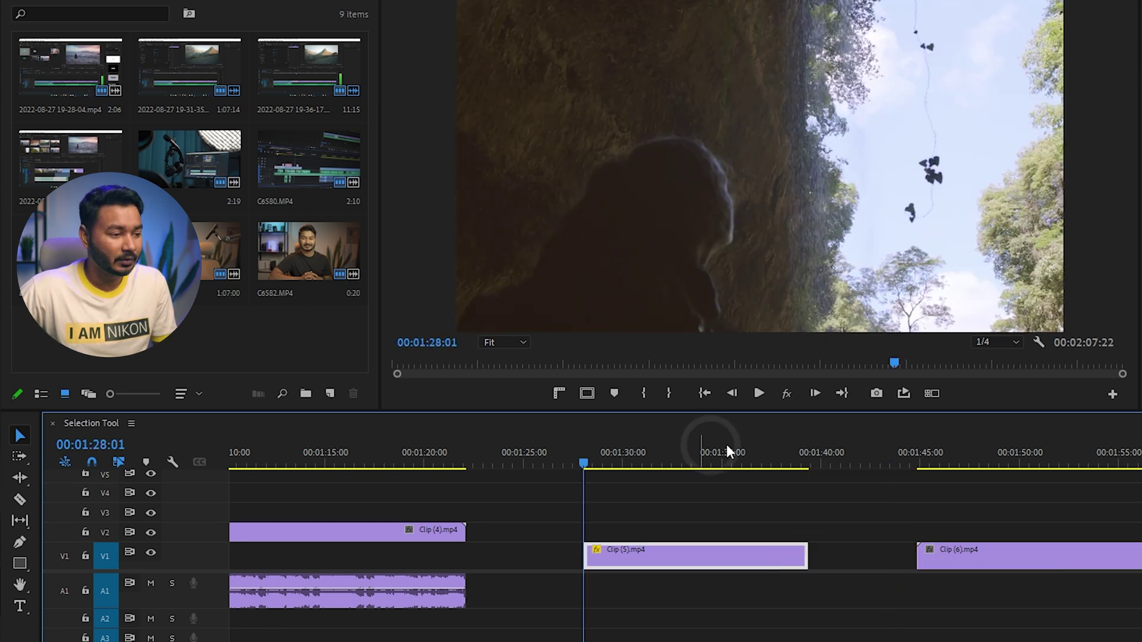
left_click_drag(834, 459, 595, 480)
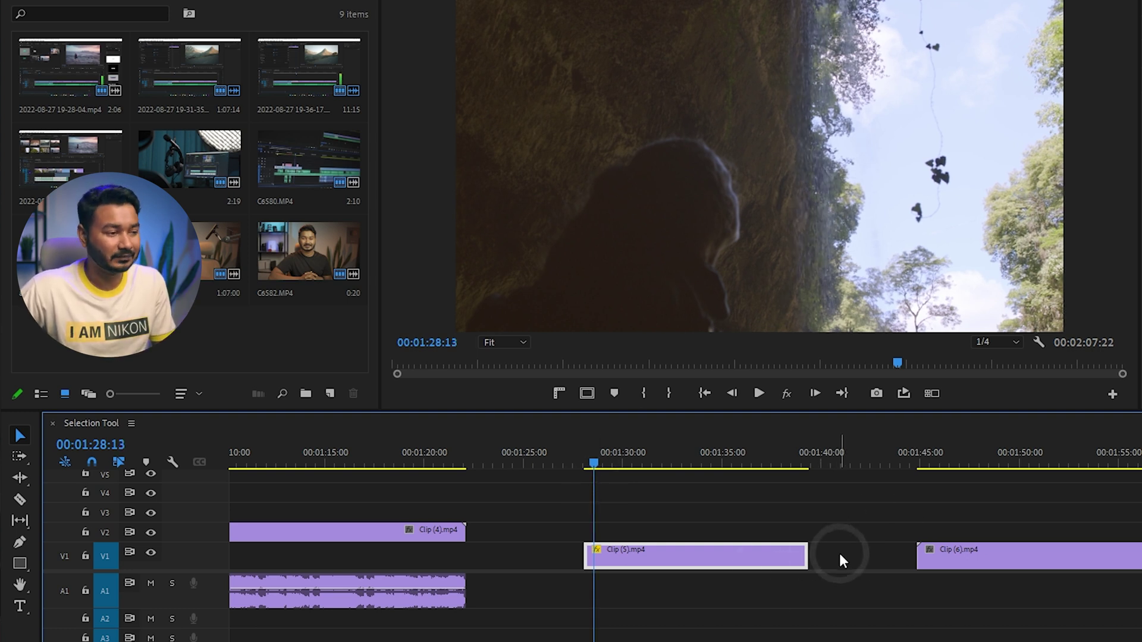
- Ripple Delete the empty gap after Clip (5) on V1
left_click(868, 553)
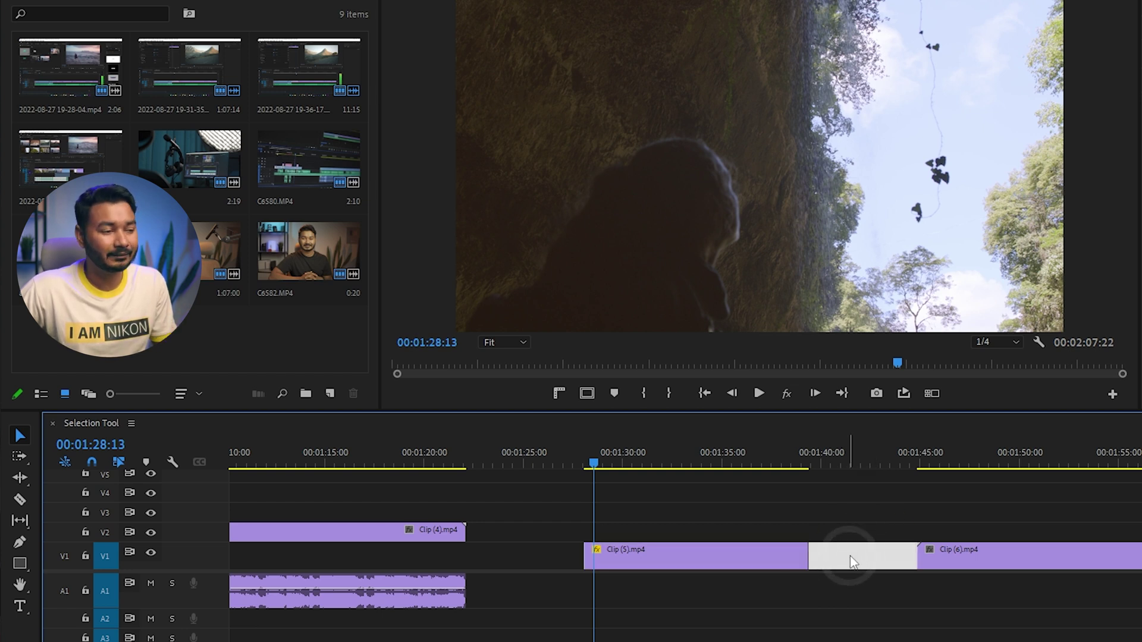
right_click(851, 553)
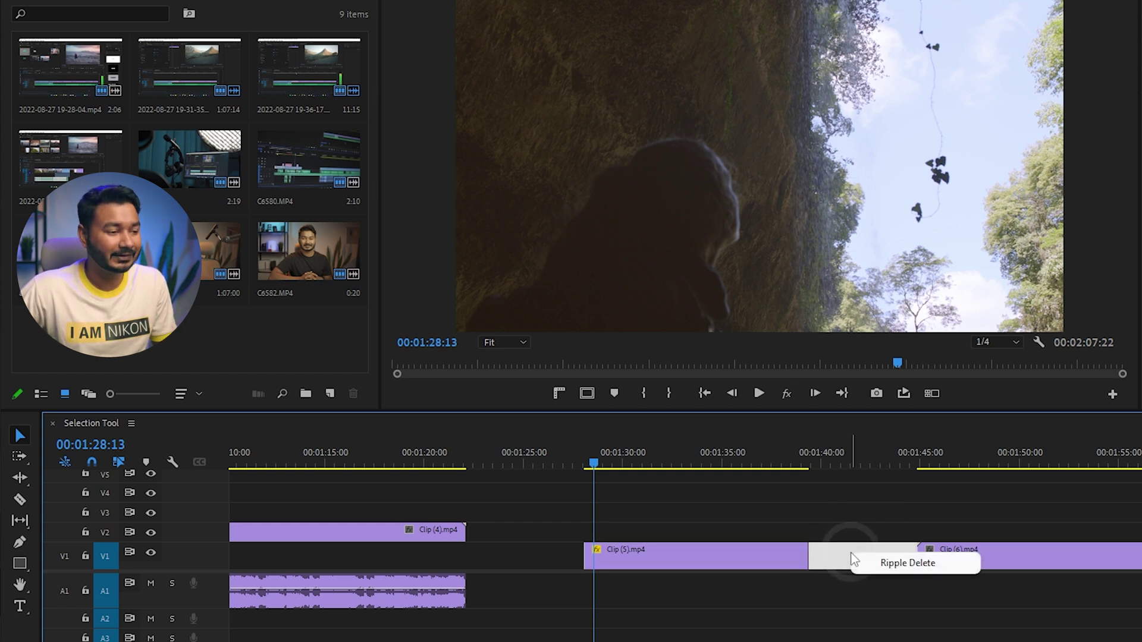
left_click(884, 566)
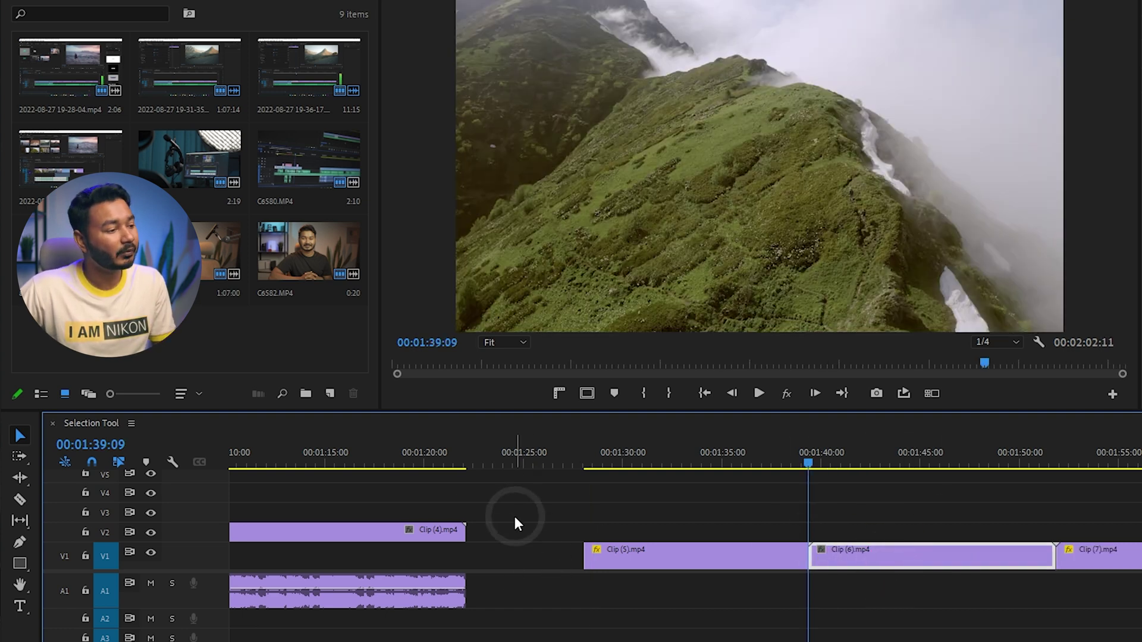
- Marquee-select Clips (5)–(7) and slide them left against Clip (4)'s end
left_click_drag(492, 516, 551, 600)
left_click(675, 556)
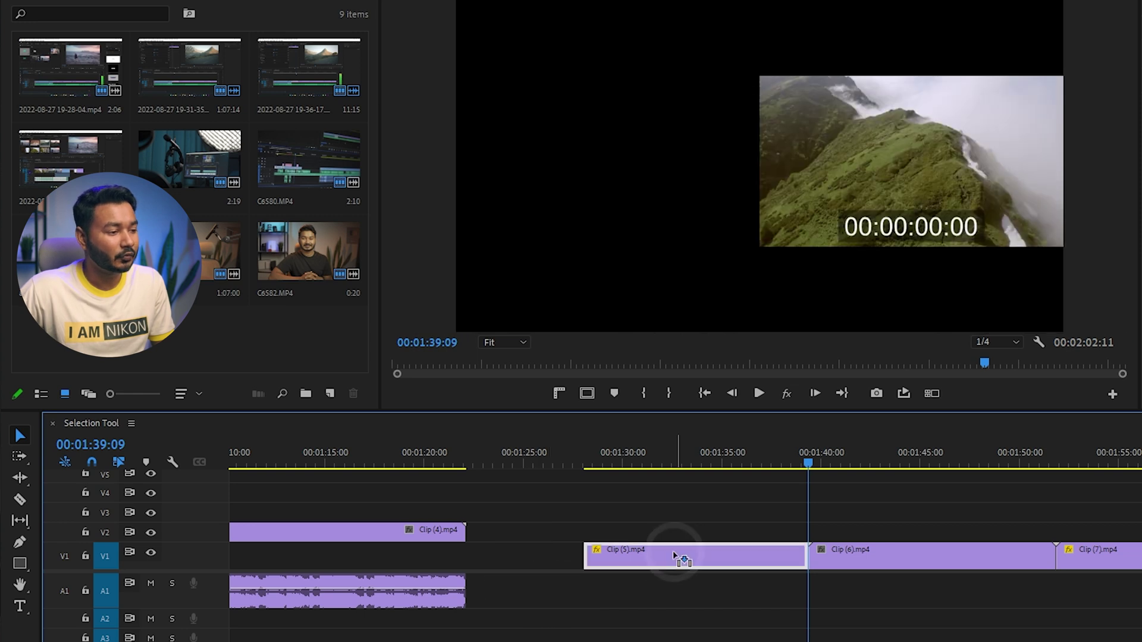
left_click_drag(675, 556, 563, 558)
left_click_drag(851, 547, 750, 564)
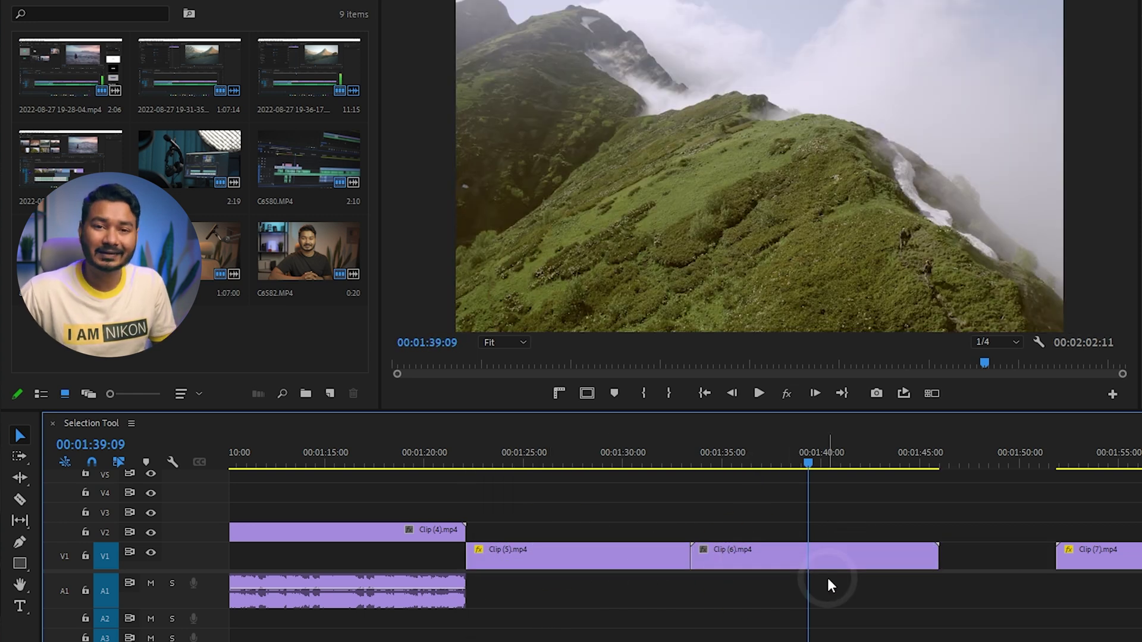
key("ctrl+z")
key("ctrl+z")
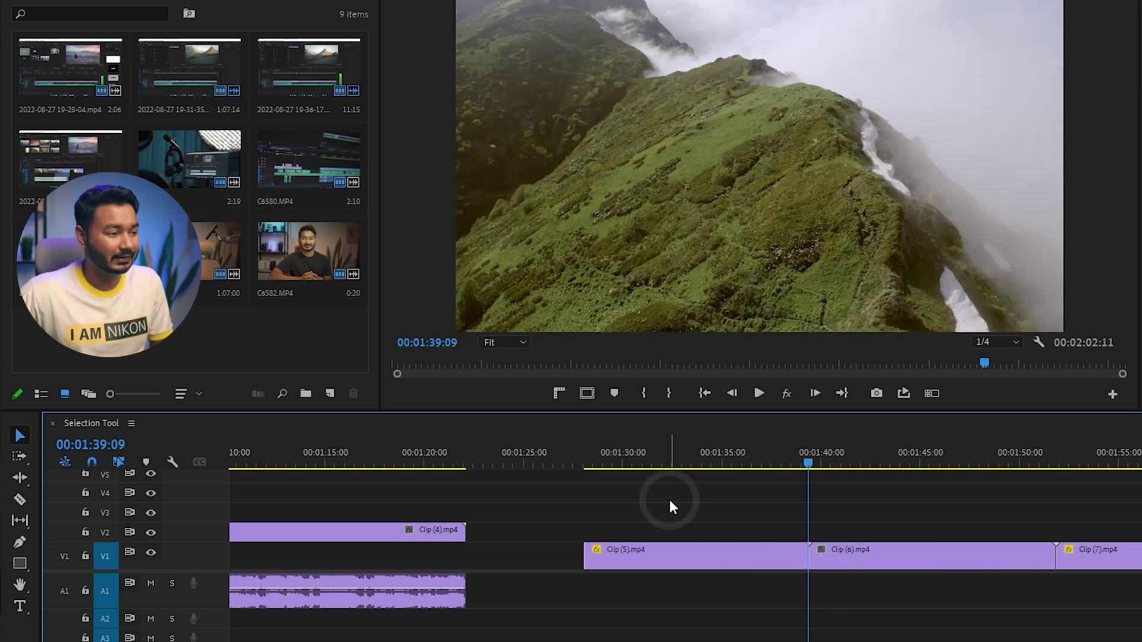
left_click_drag(669, 499, 1088, 603)
left_click_drag(644, 554, 527, 559)
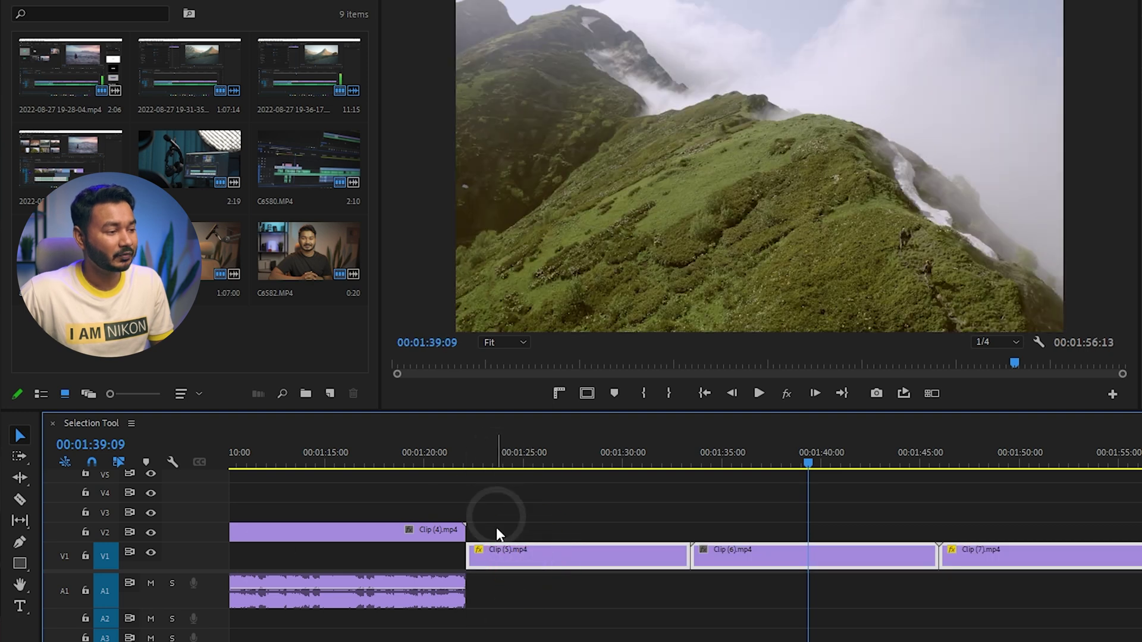
- Select Clip (5) and Clip (7) together and lift them from V1 up to V2, leaving Clip (6) on V1
left_click(604, 512)
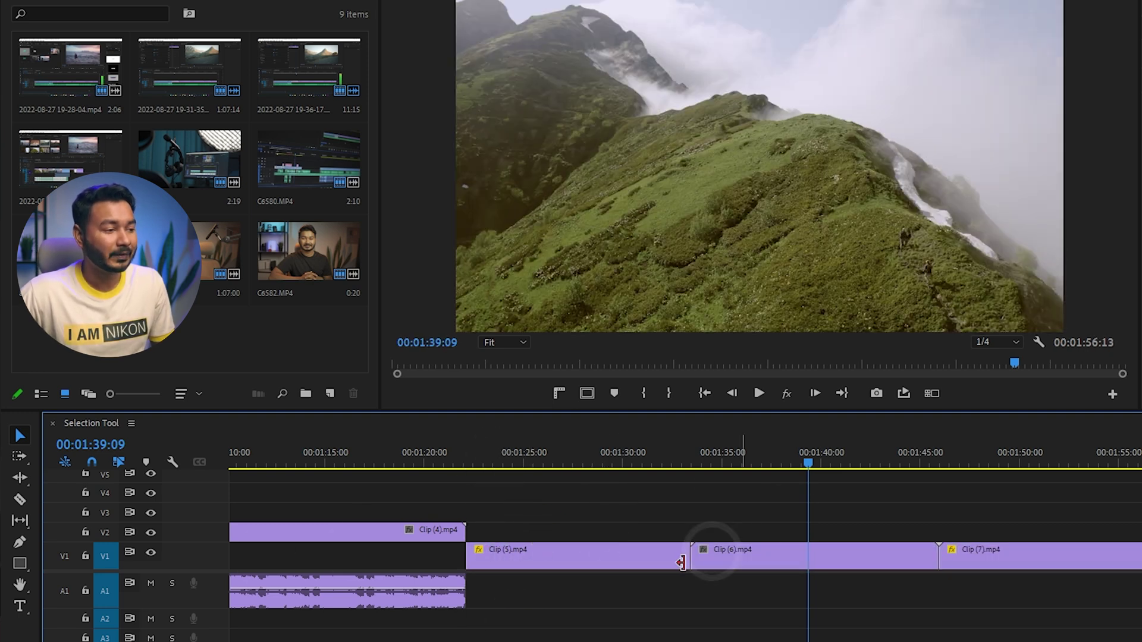
key("minus")
left_click(651, 554)
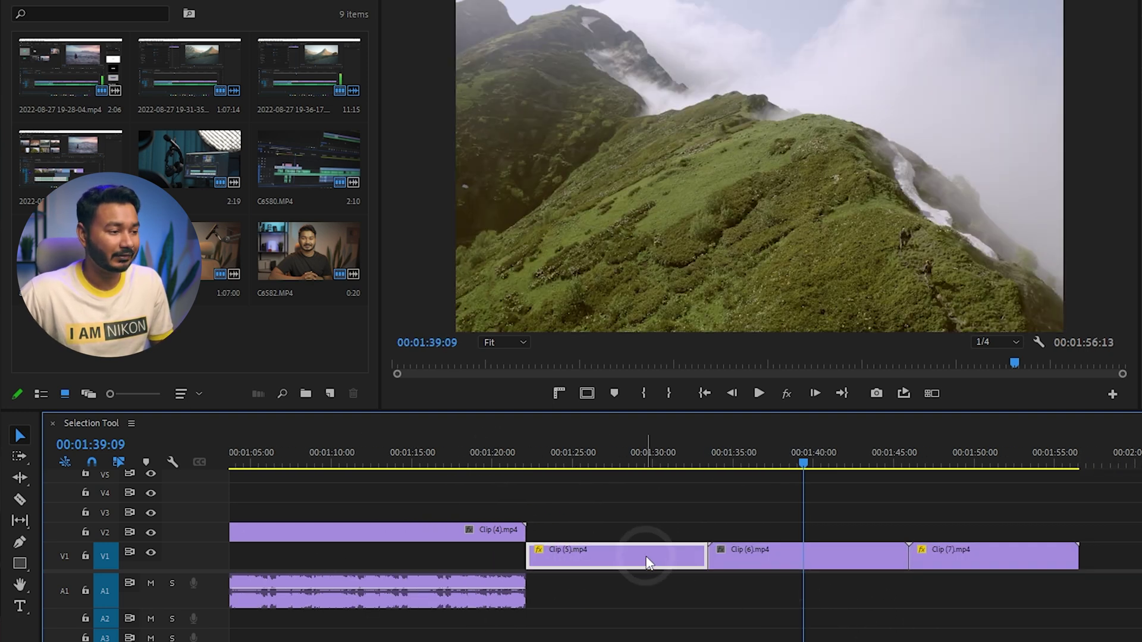
left_click(954, 553, "shift")
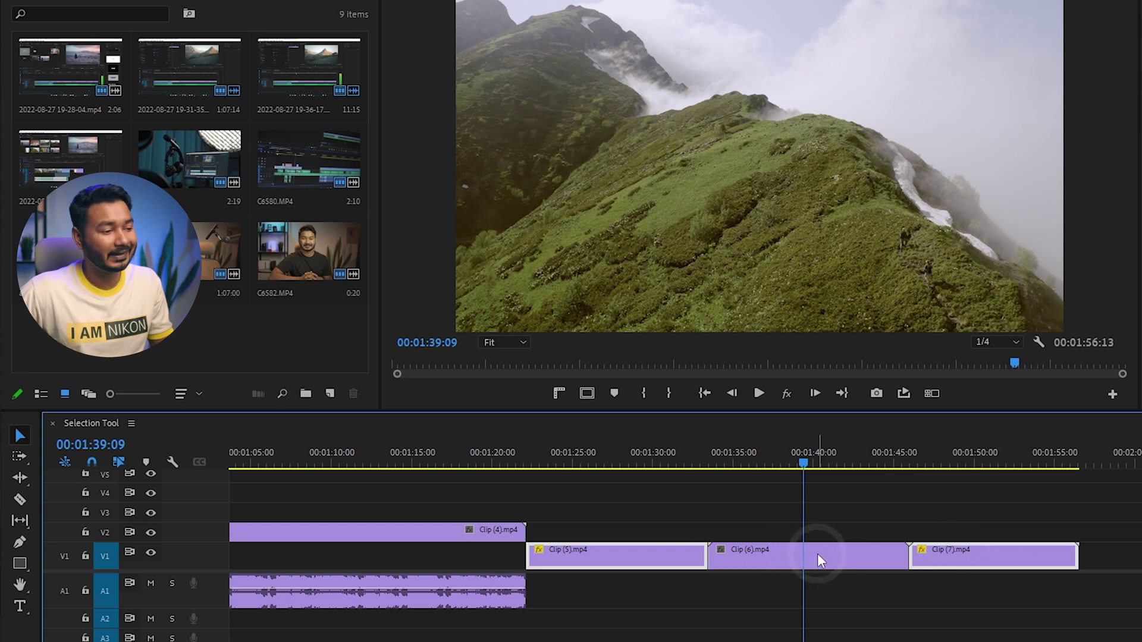
mouse_move(963, 556)
left_mouse_down()
mouse_move(961, 524)
mouse_move(961, 541)
left_mouse_up()
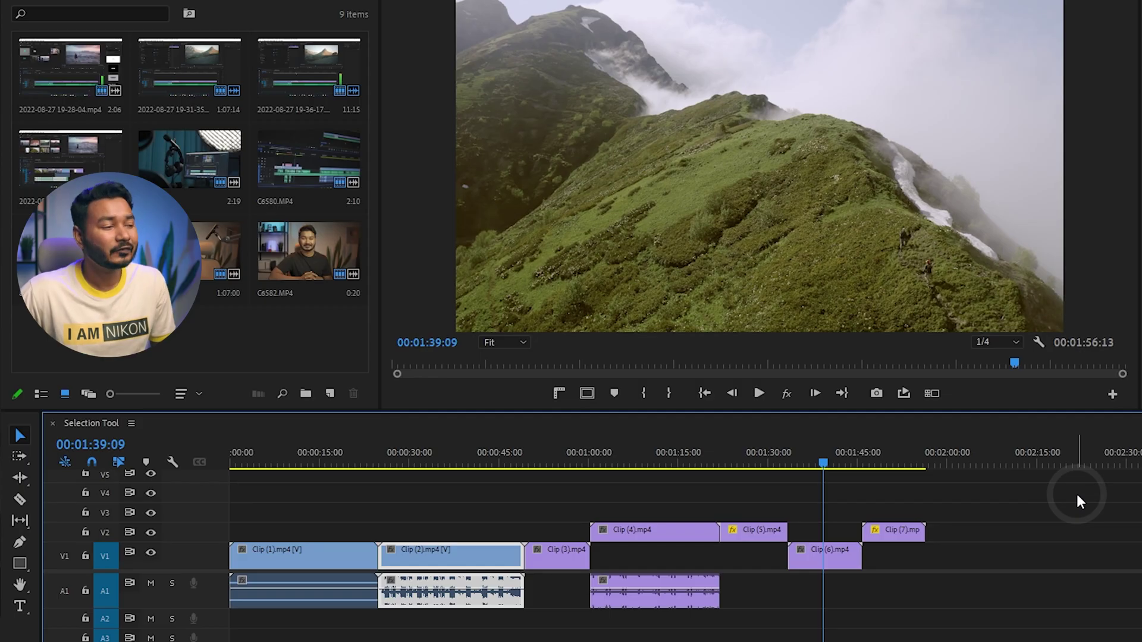
left_click(369, 510)
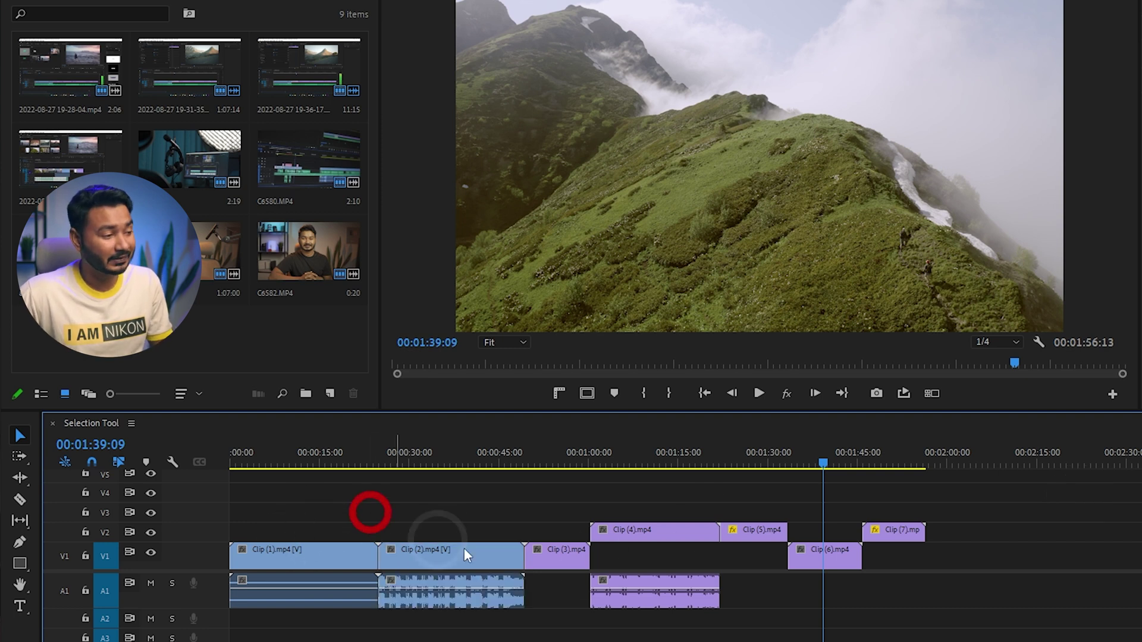
left_click(467, 551)
scroll(387, 458, "up", 3)
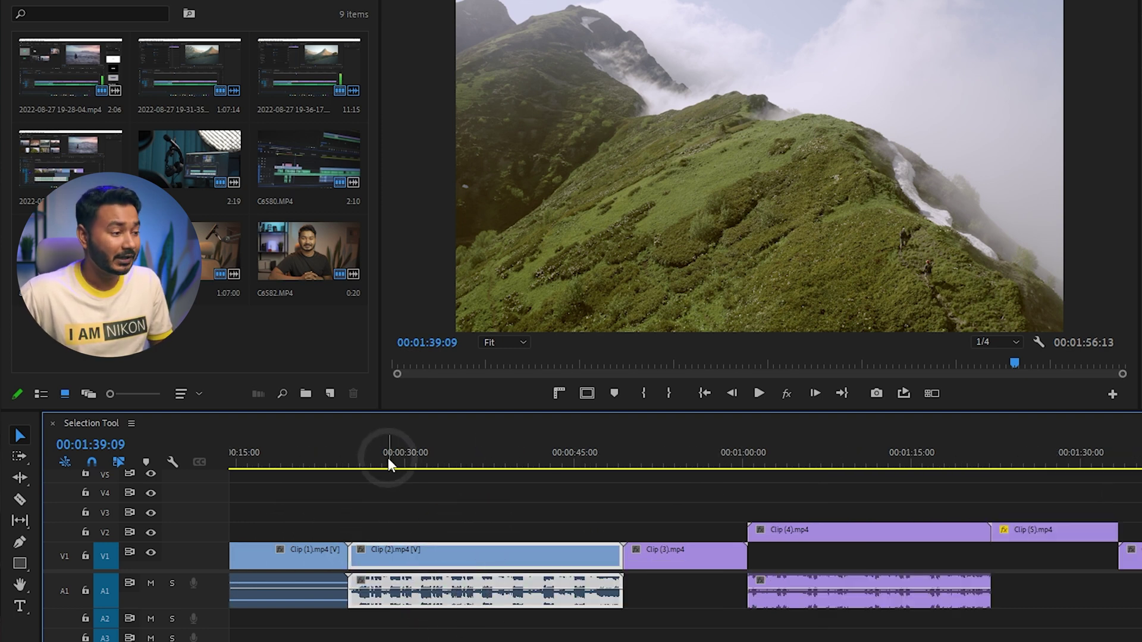
left_click_drag(392, 515, 447, 617)
left_click(446, 611)
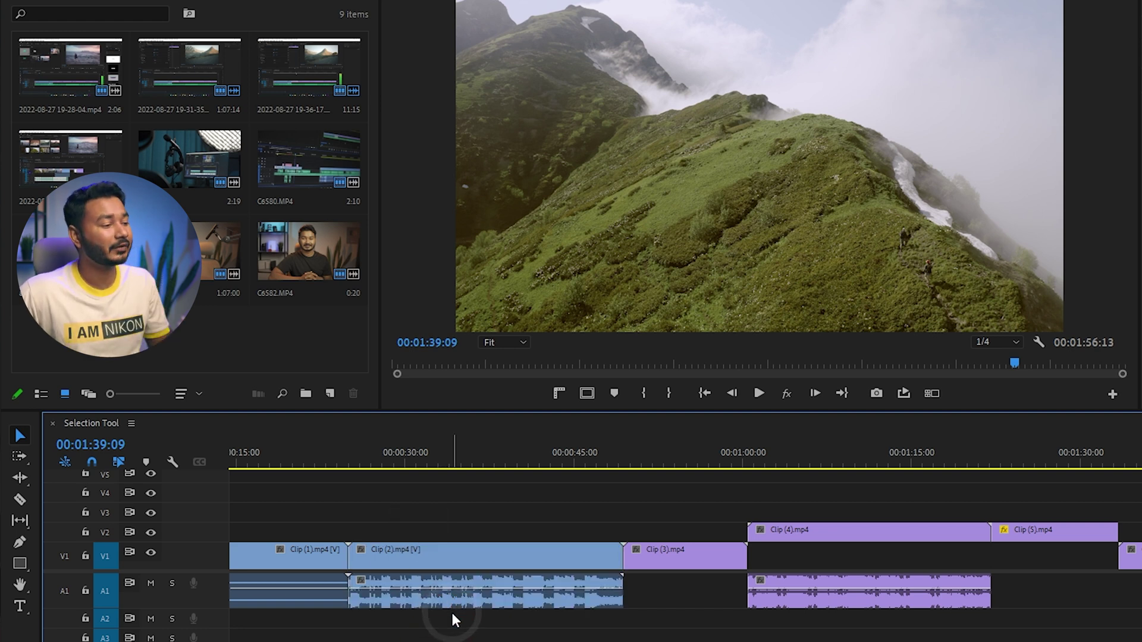
right_click(442, 567)
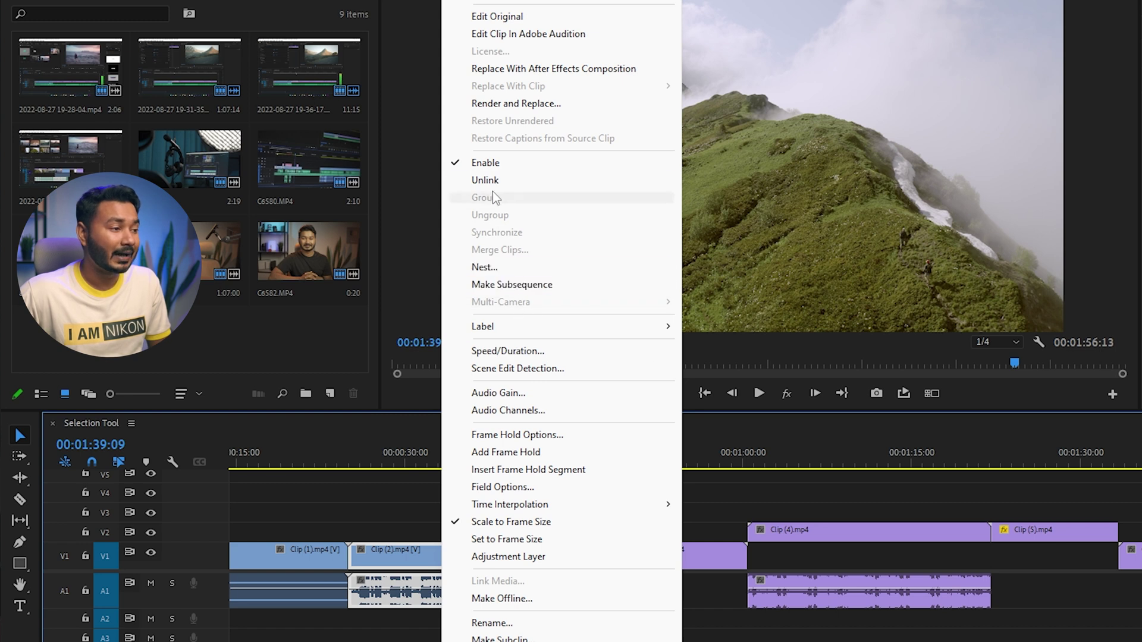
left_click(496, 182)
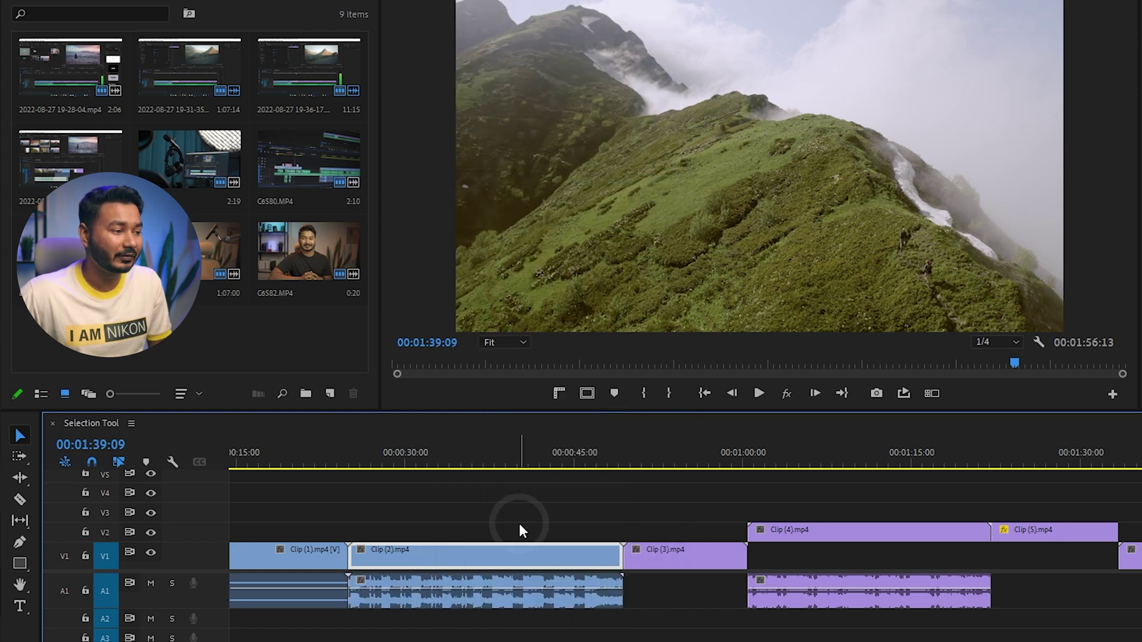
left_click(508, 560)
left_click(509, 591)
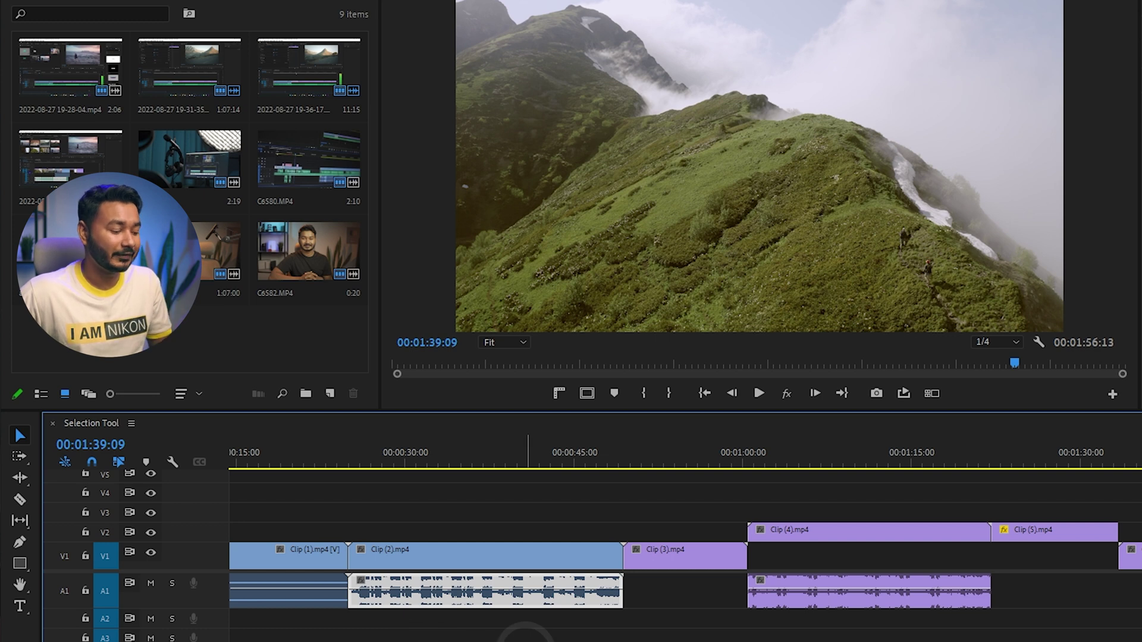
left_click(469, 556, "shift")
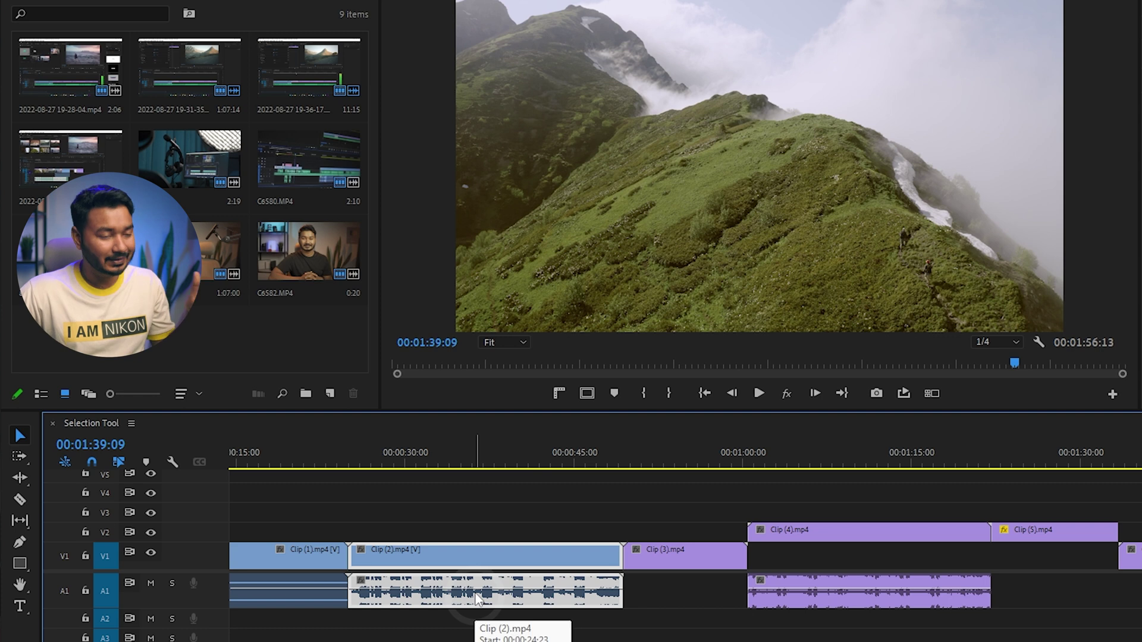
left_click(509, 539)
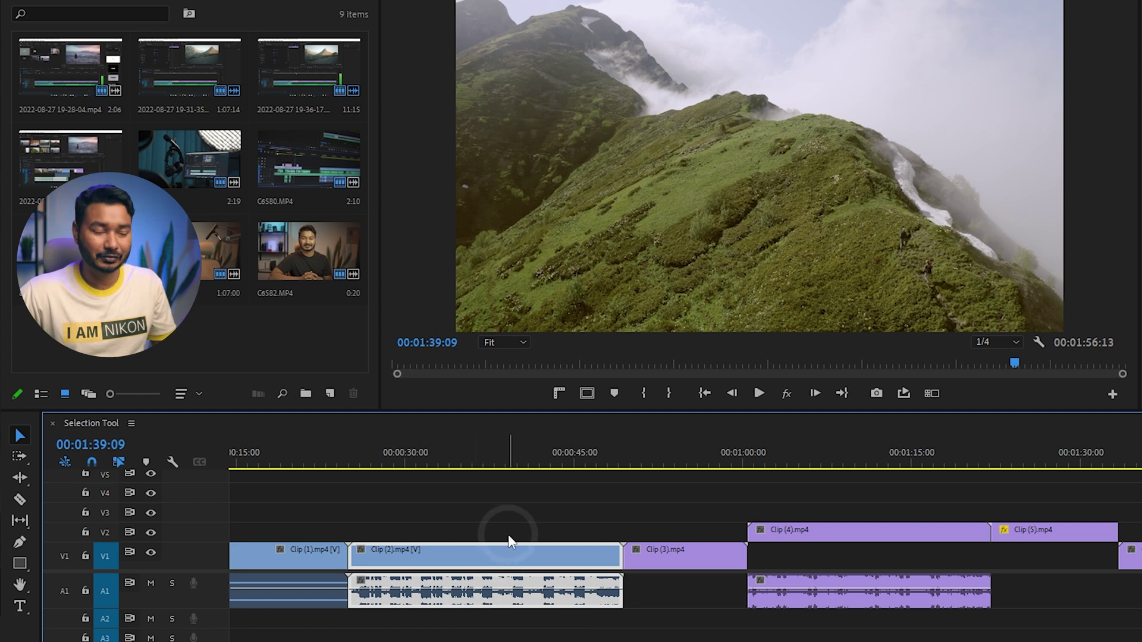
left_click(620, 623)
key("alt")
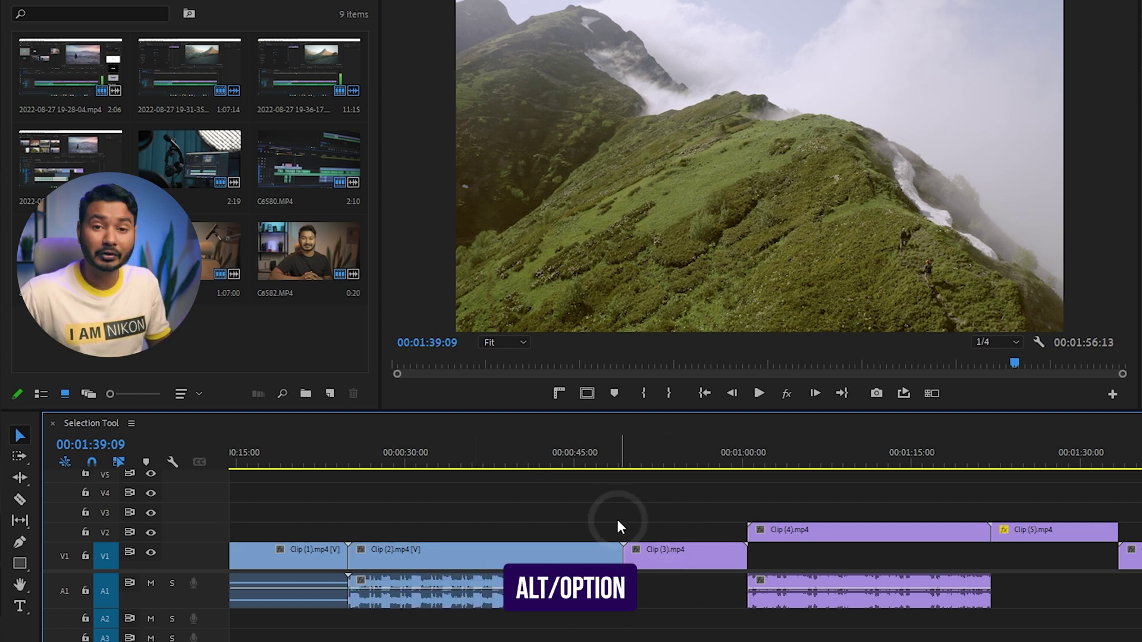
left_click(661, 562, "alt")
left_click(441, 555, "alt")
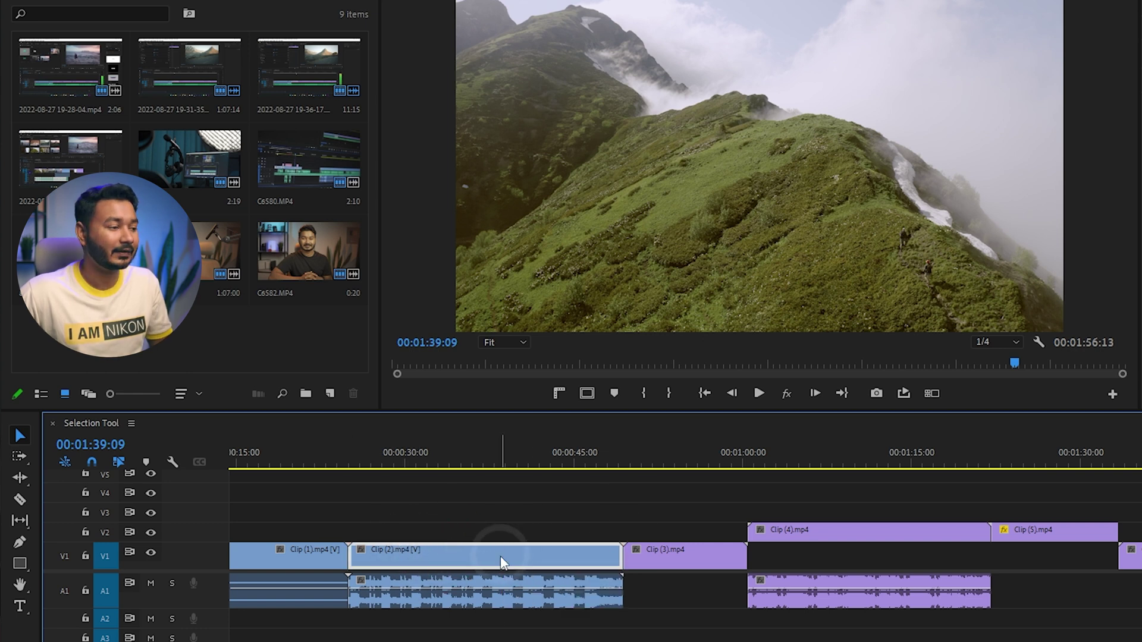
left_click(533, 610)
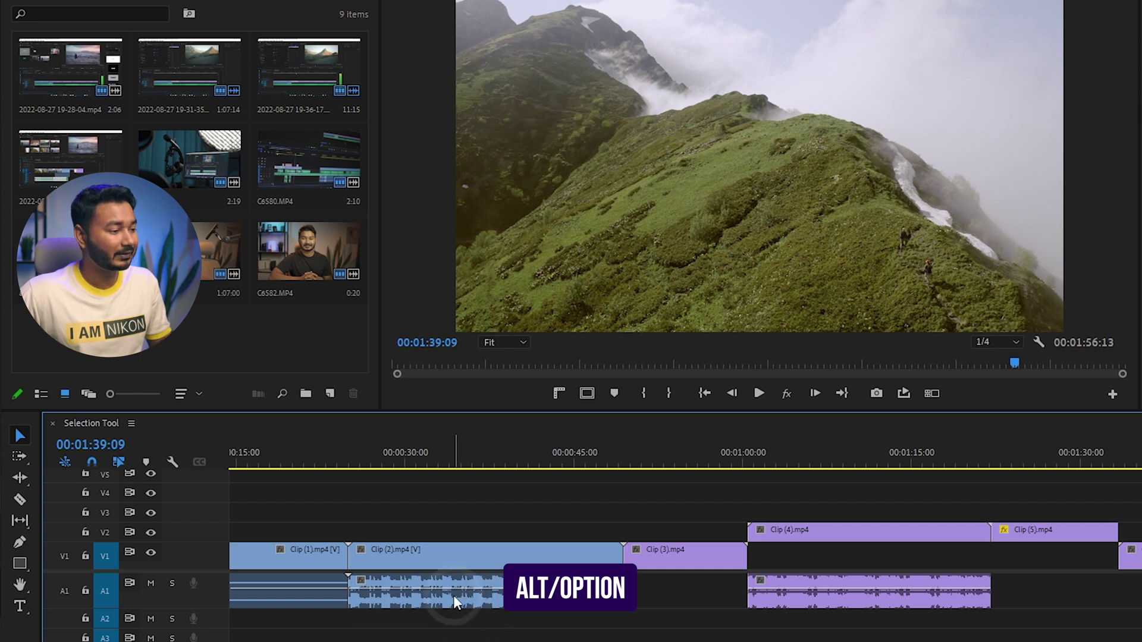
left_click_drag(453, 595, 517, 629)
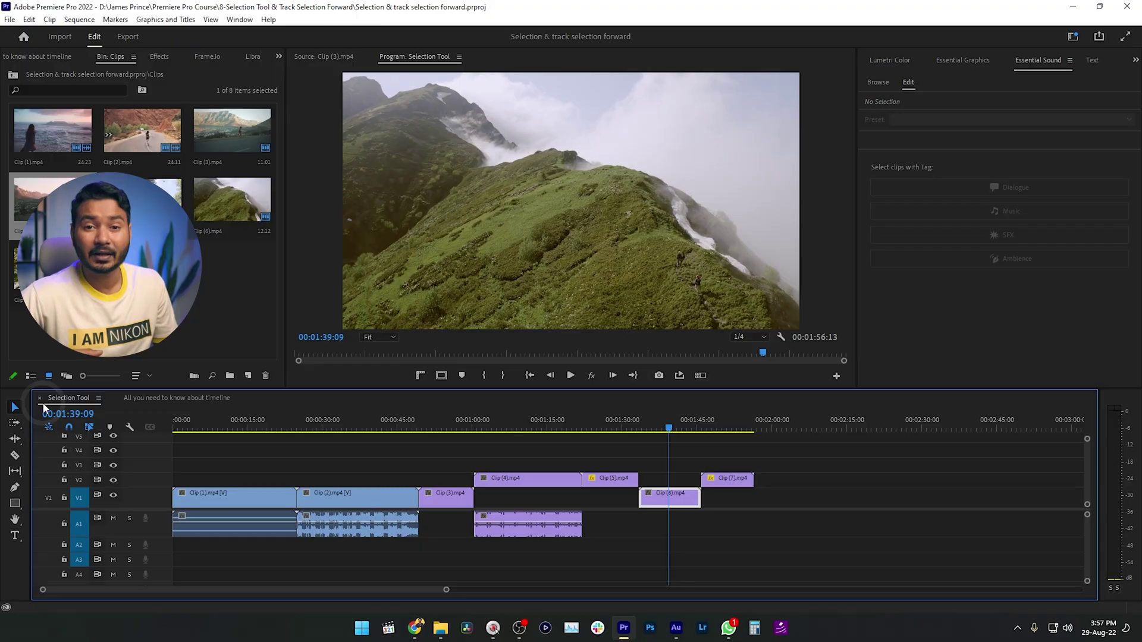
- Open the 'All you need to know about timeline' sequence and marquee-select all clips right of the playhead
left_click(159, 403)
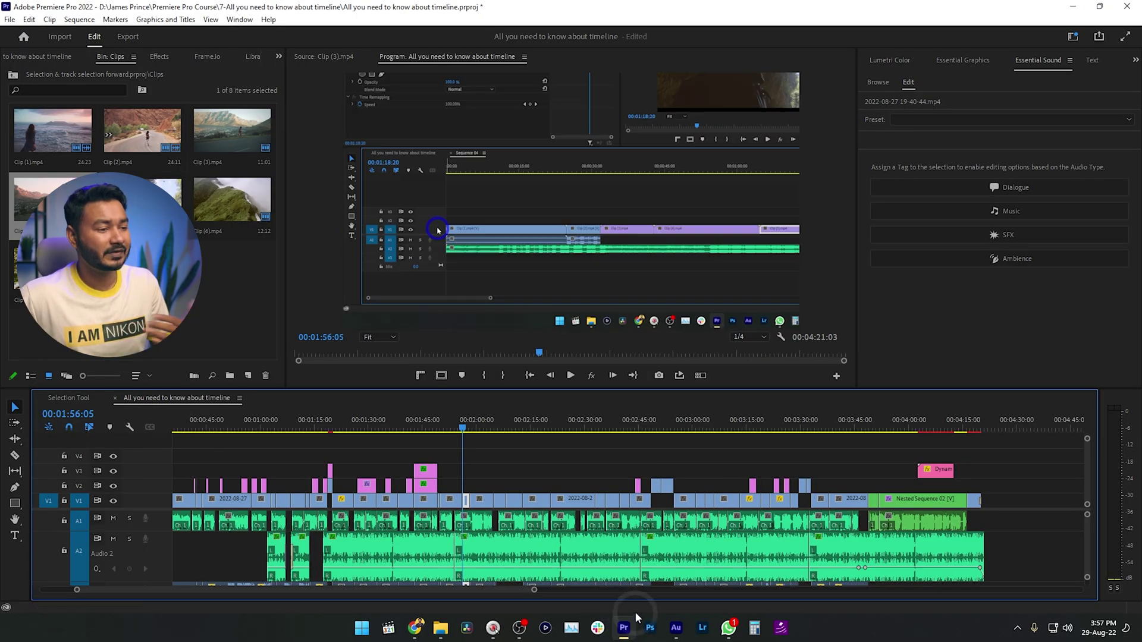
scroll(474, 529, "up", 2)
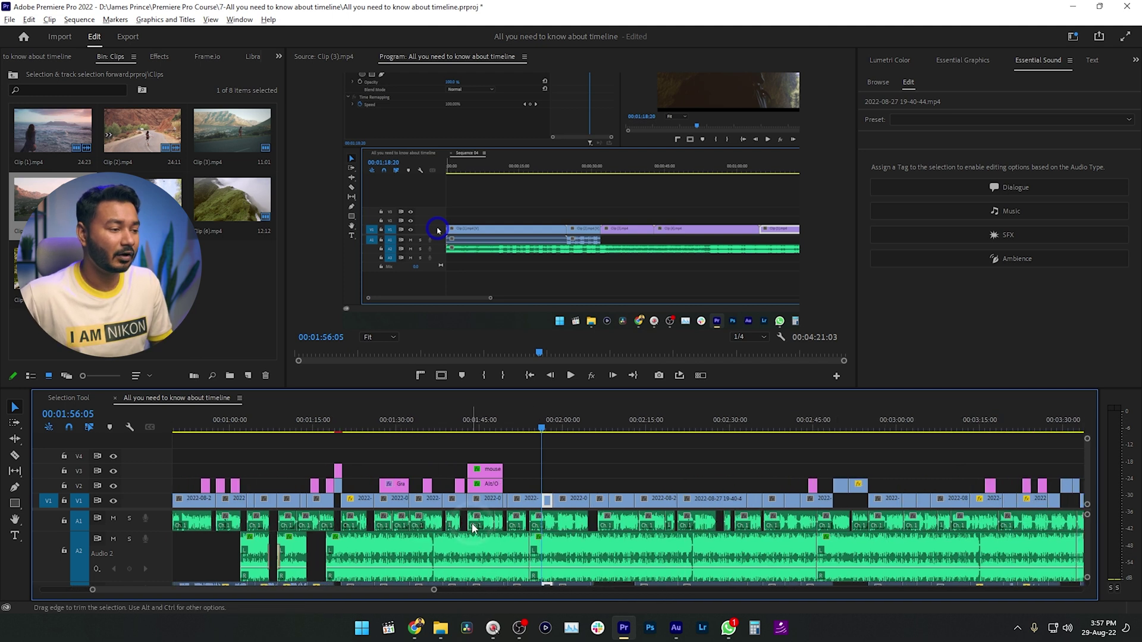
scroll(470, 523, "up", 3)
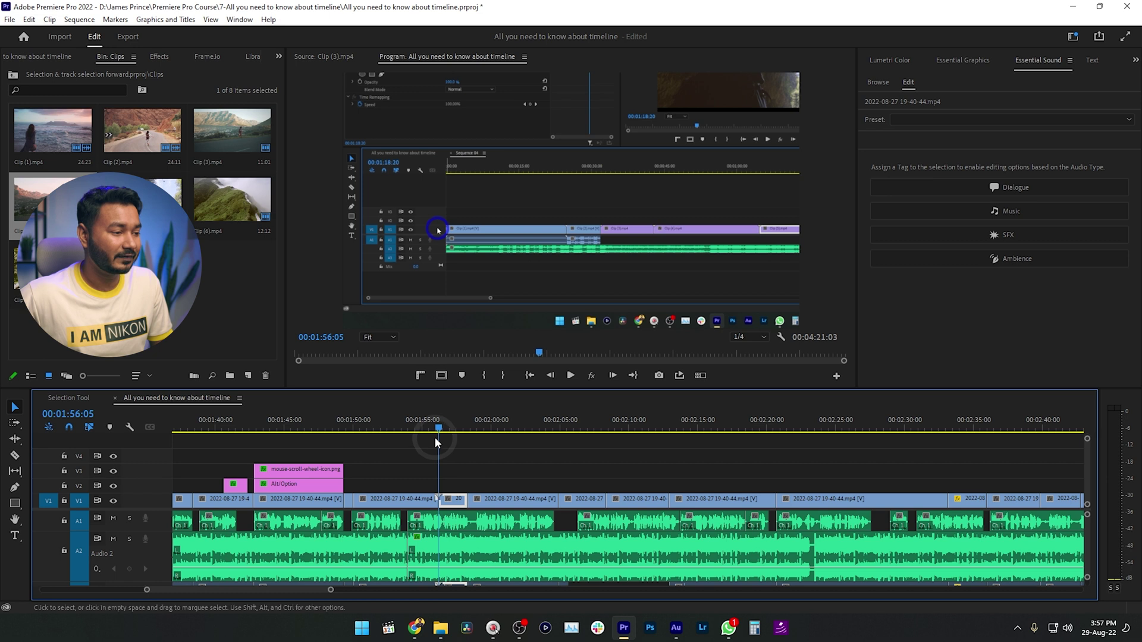
scroll(454, 490, "down", 3)
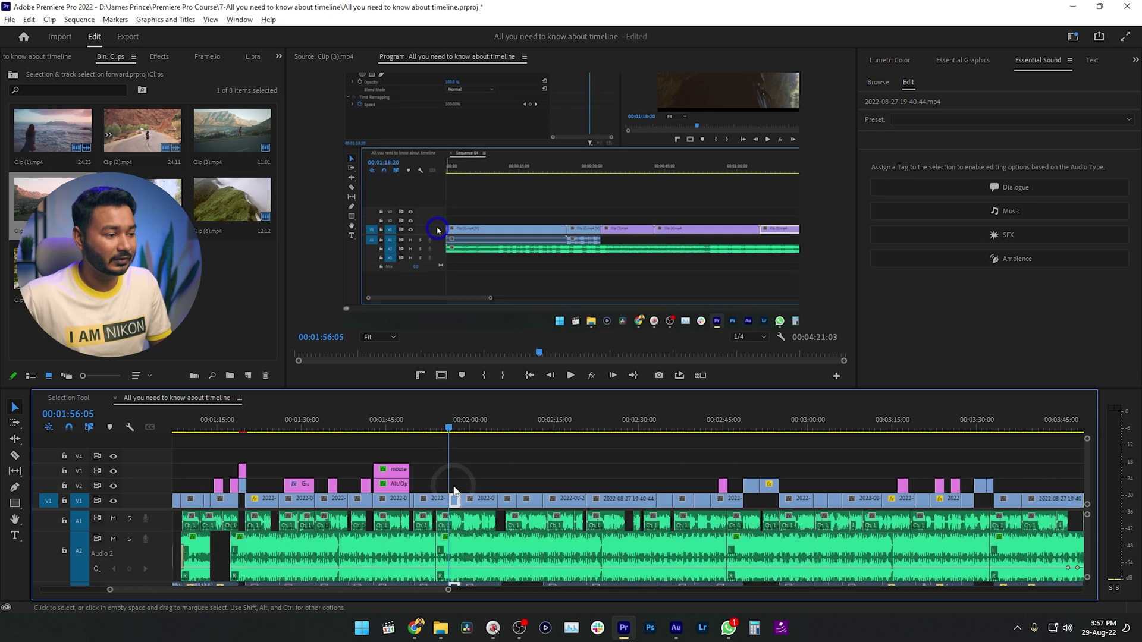
scroll(453, 491, "down", 3)
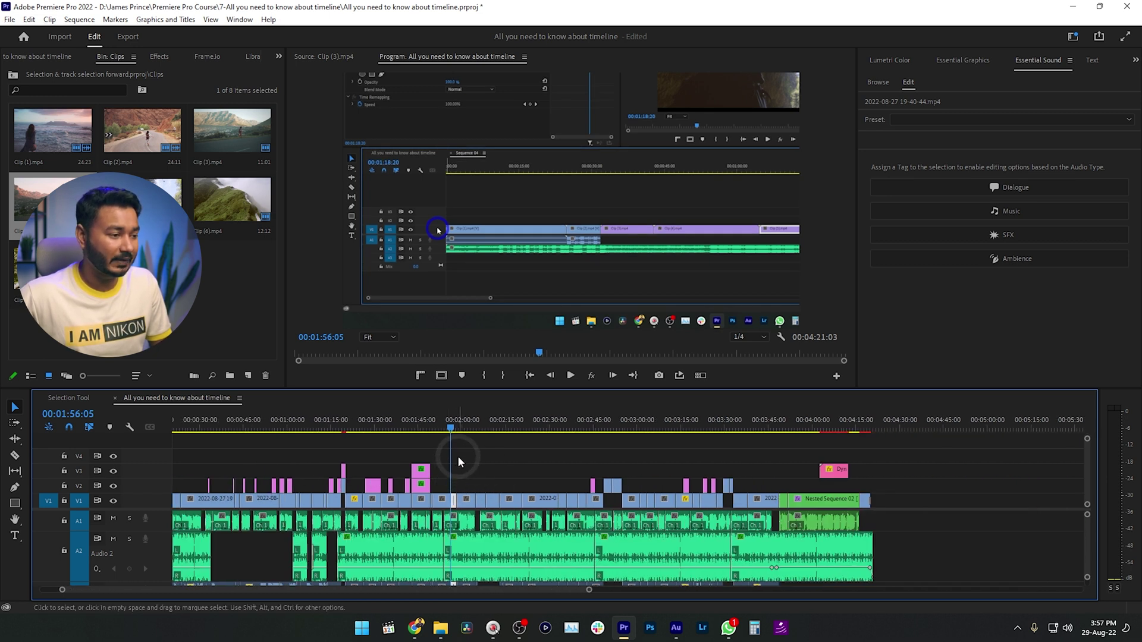
left_click_drag(458, 456, 812, 557)
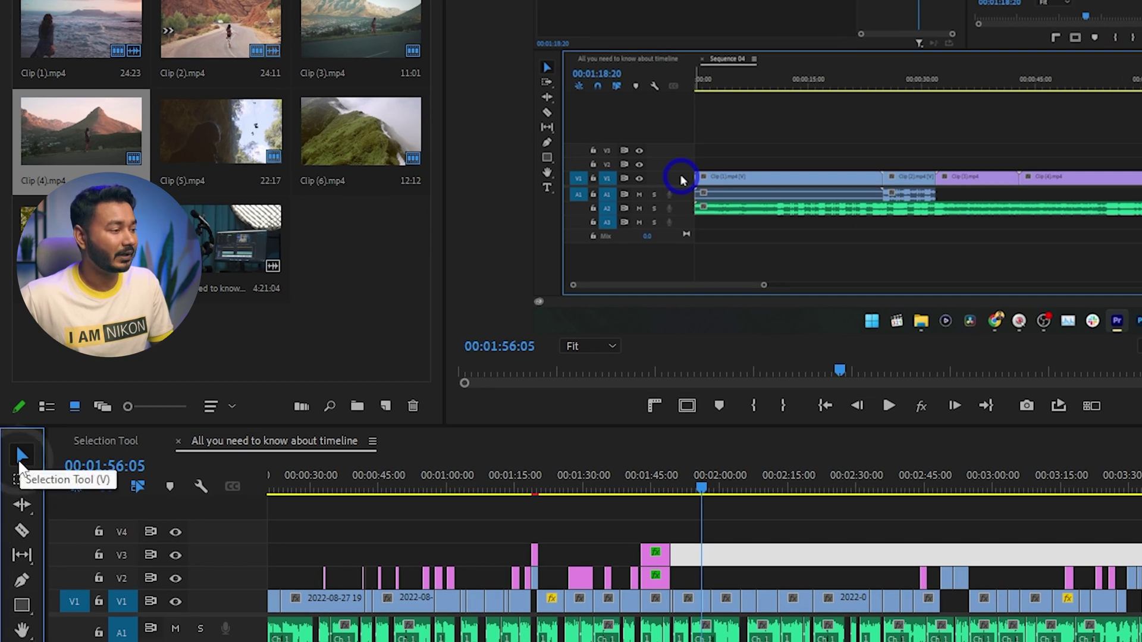
- Choose the Track Select Forward Tool (A) from the Track Select flyout in the Tools panel
left_click(20, 479)
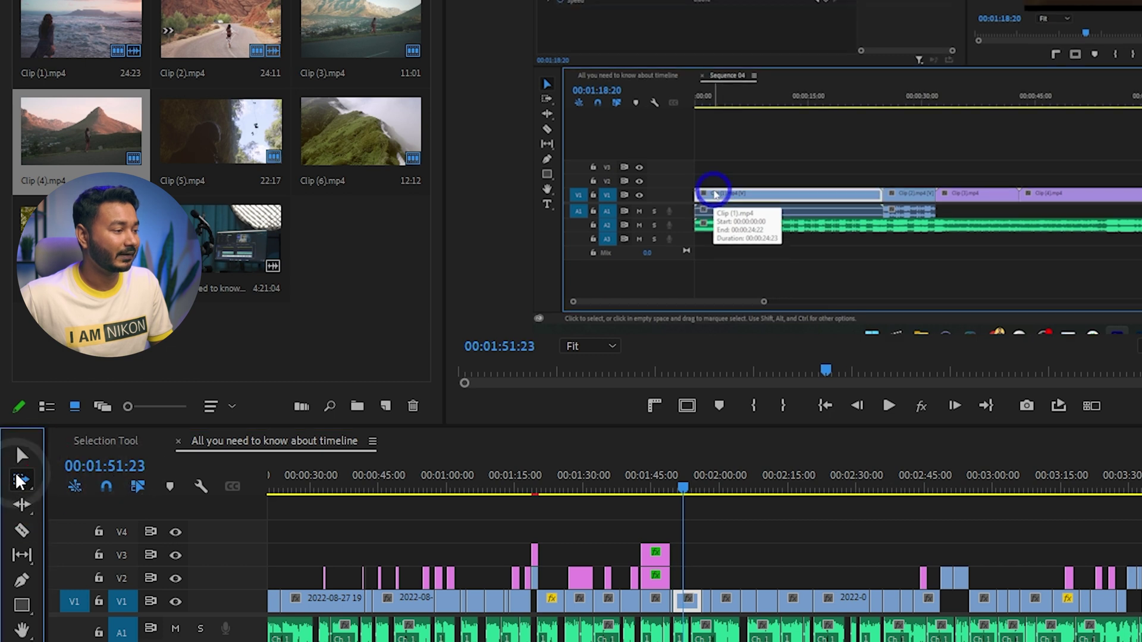
left_click(20, 479)
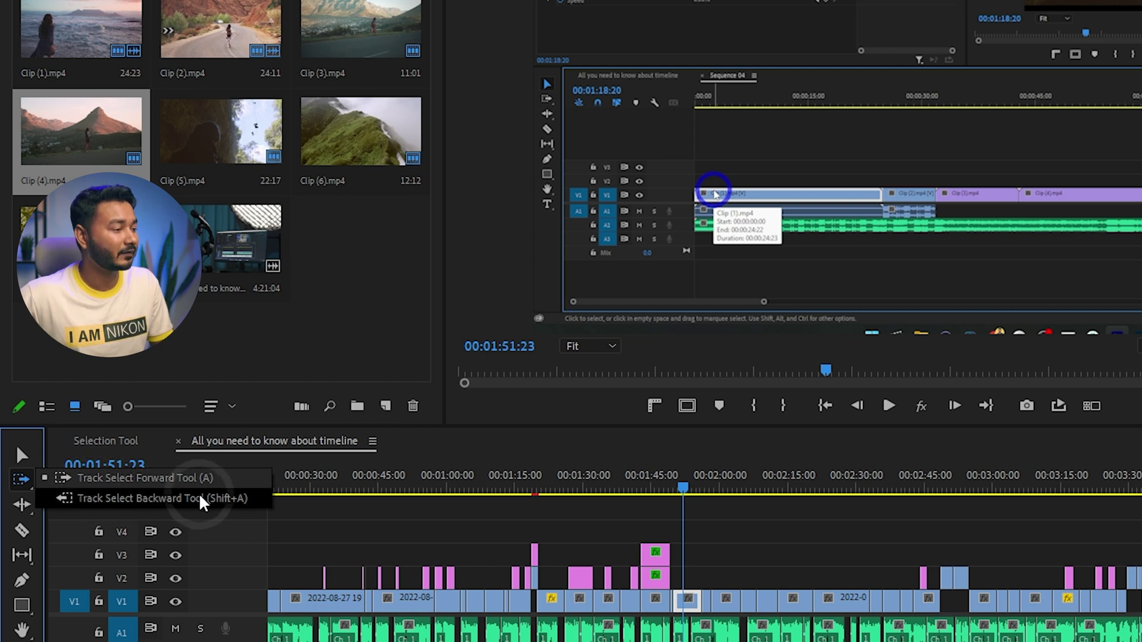
left_click(96, 483)
- Return the playhead to 00:01:56:05 and push all following clips later to open a gap
scroll(484, 429, "up", 3)
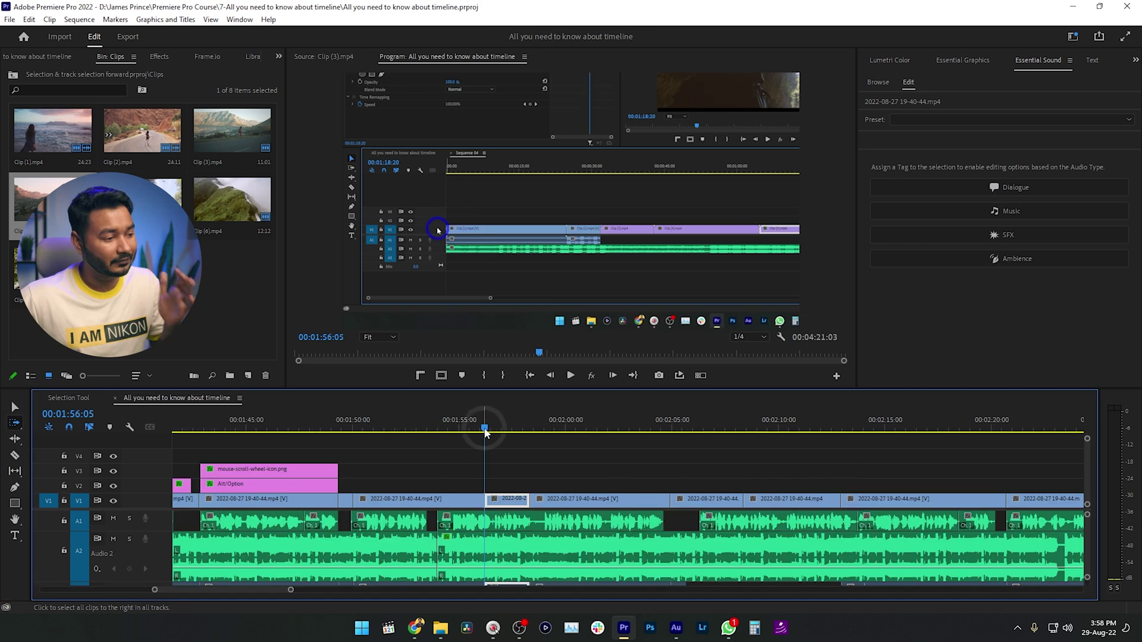
left_click(503, 433)
left_click_drag(502, 433, 484, 433)
scroll(499, 485, "down", 4)
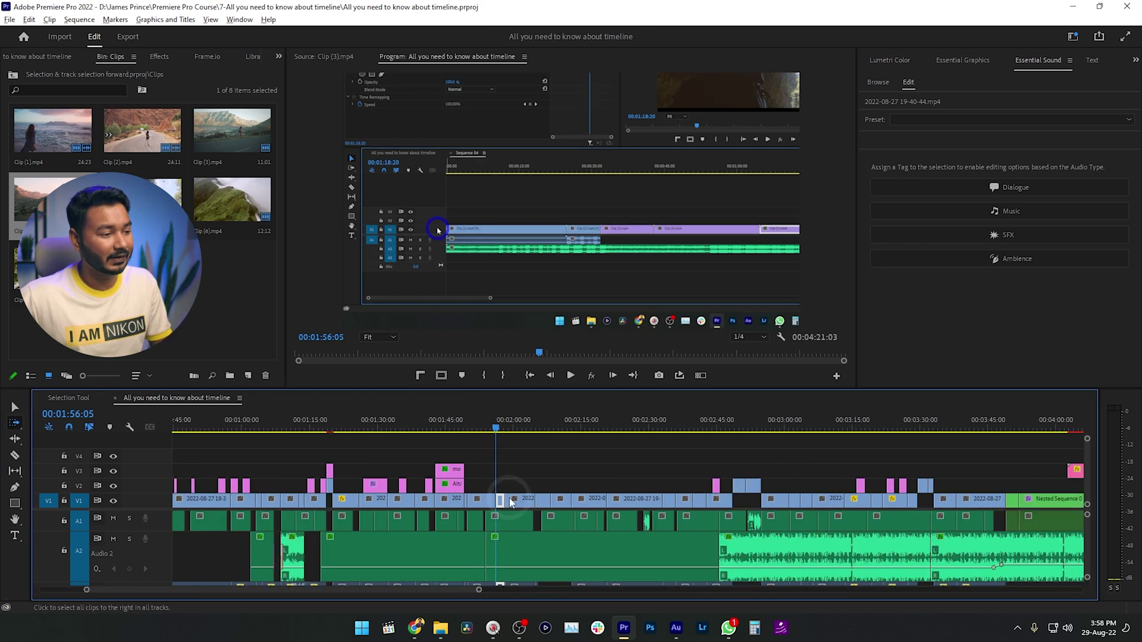
scroll(506, 513, "up", 4)
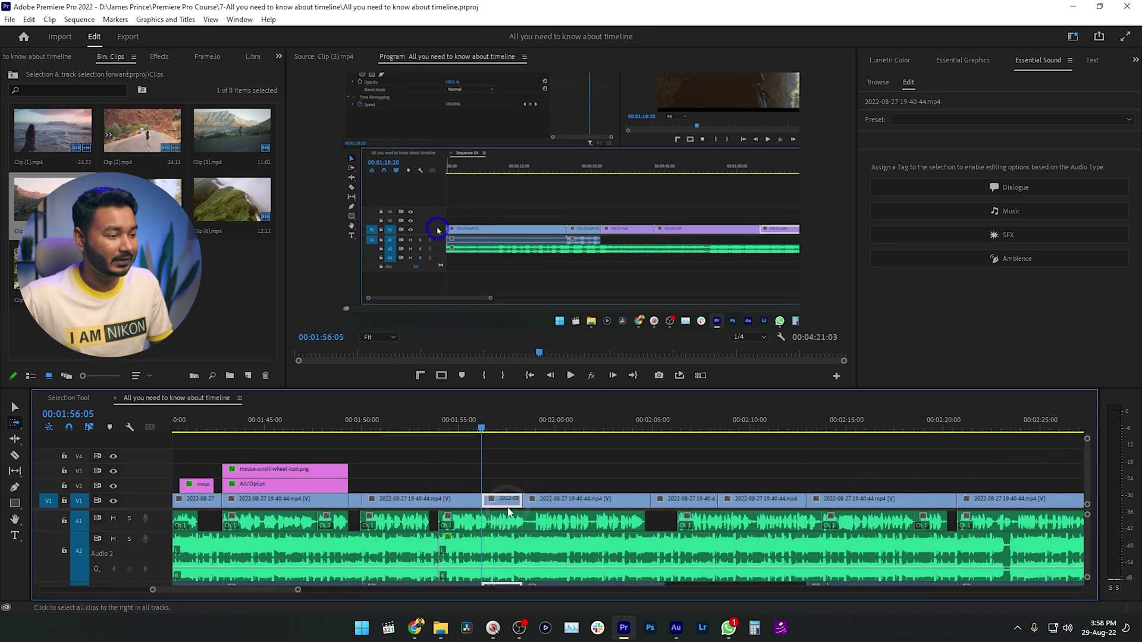
left_click(489, 505)
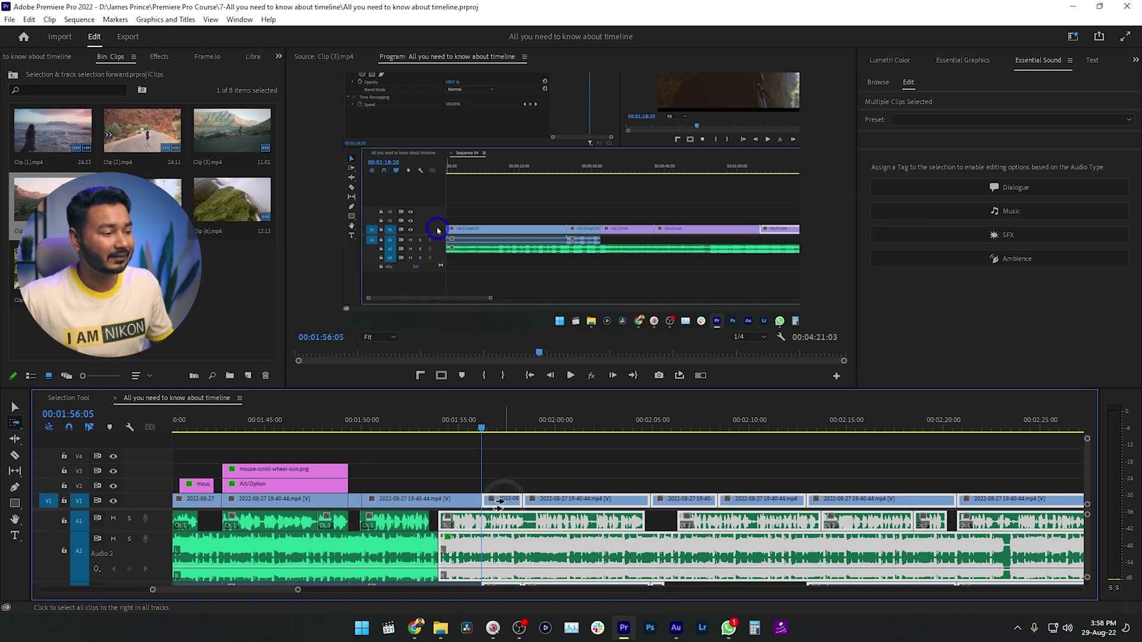
left_click_drag(499, 503, 824, 515)
- Zoom out and drop Clip (3).mp4 from the bin into the gap at the playhead
key("minus")
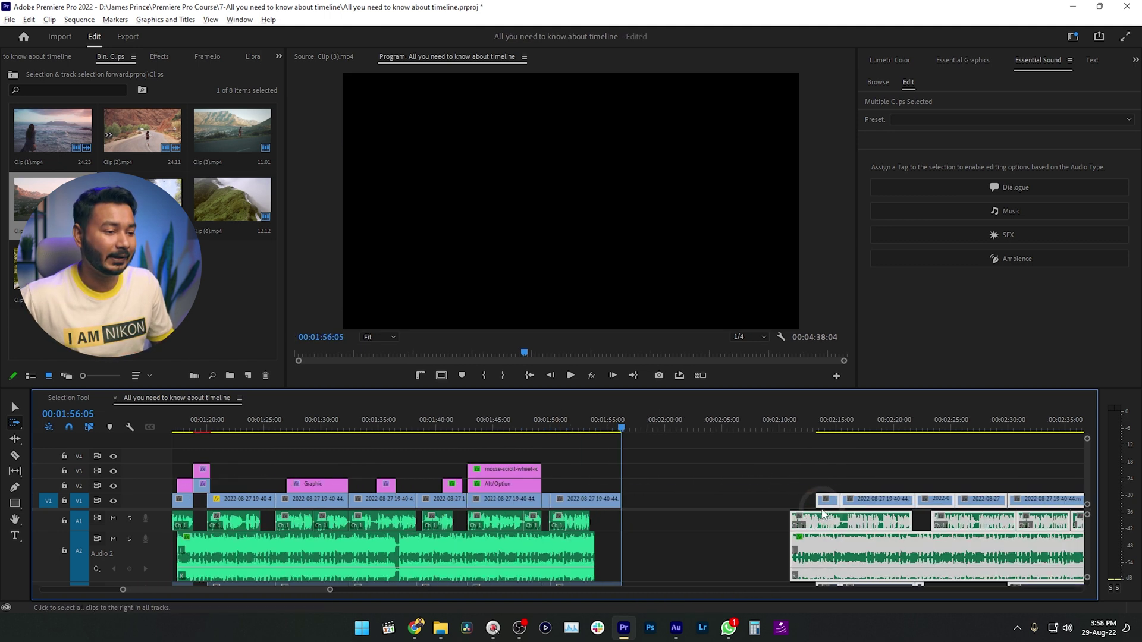
key("minus")
key("minus")
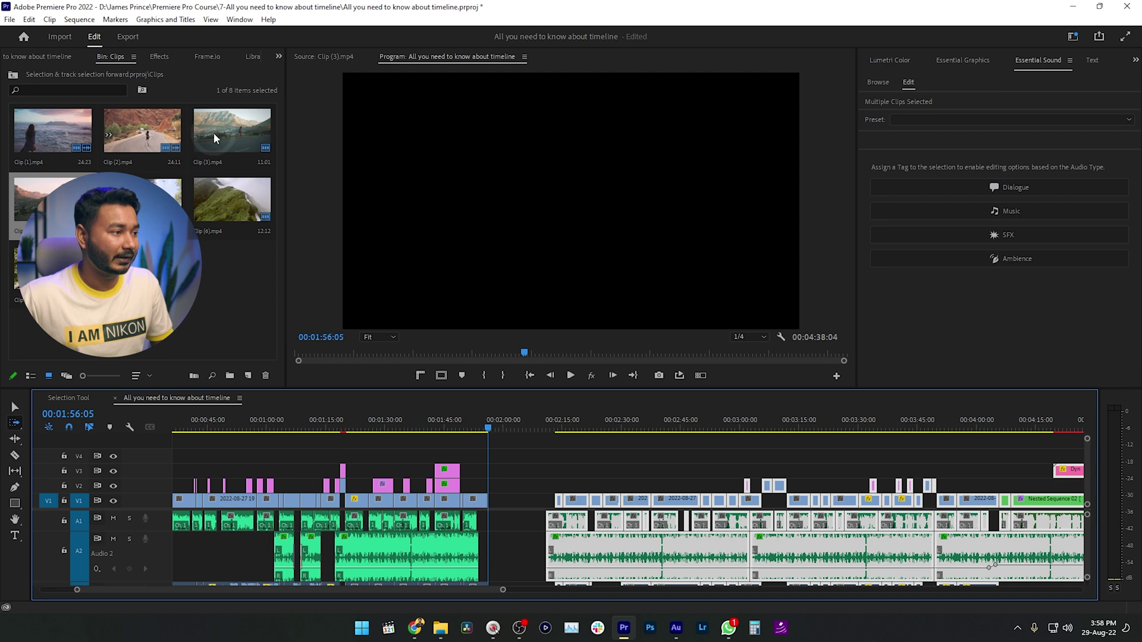
left_click_drag(213, 133, 527, 506)
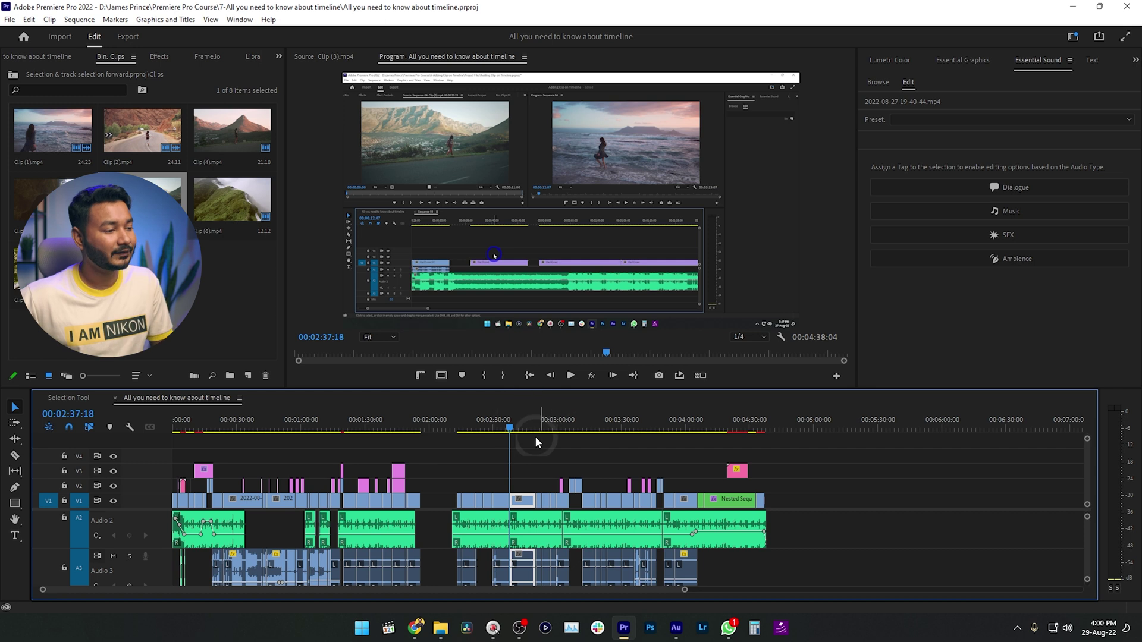
- Deselect the clip and park the playhead at 00:02:37:18
left_click(536, 442)
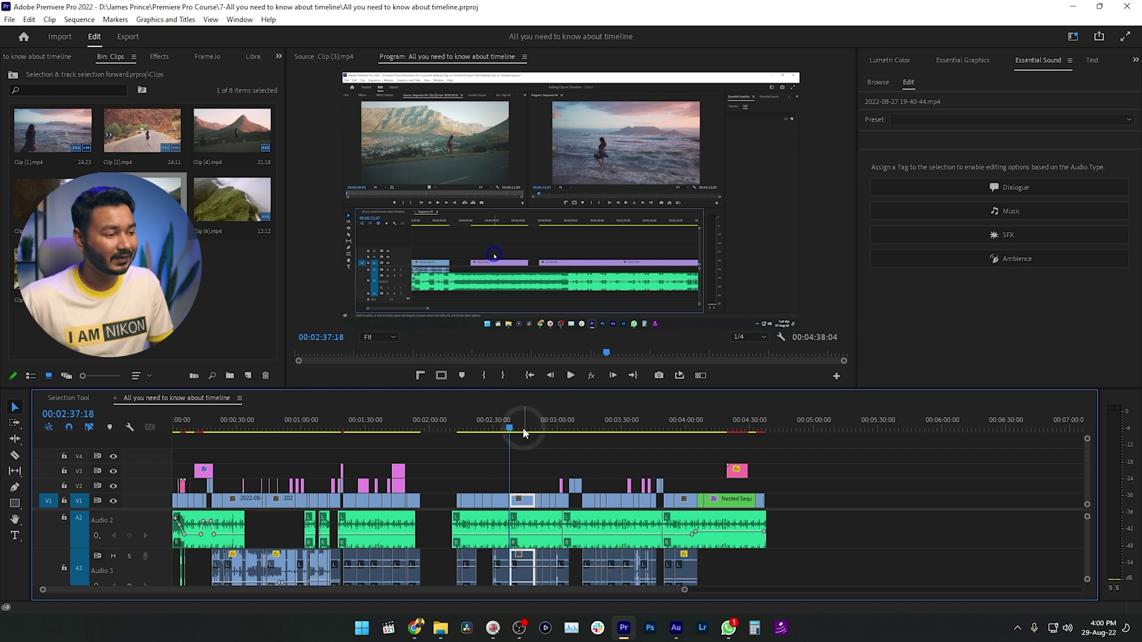
key("Home")
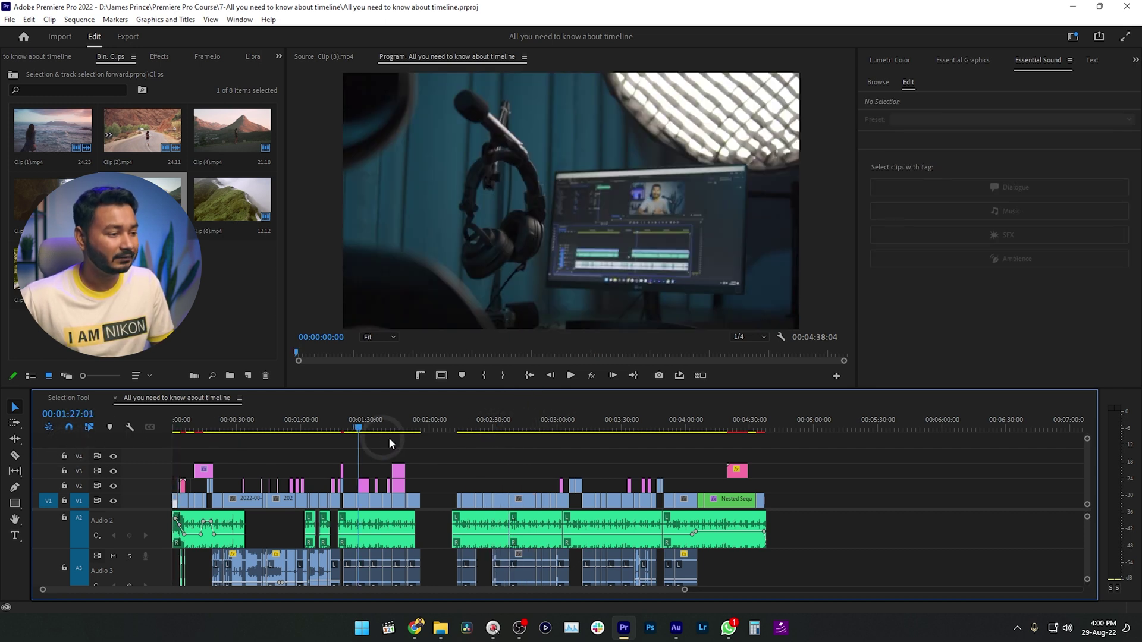
left_click(508, 438)
left_click(511, 436)
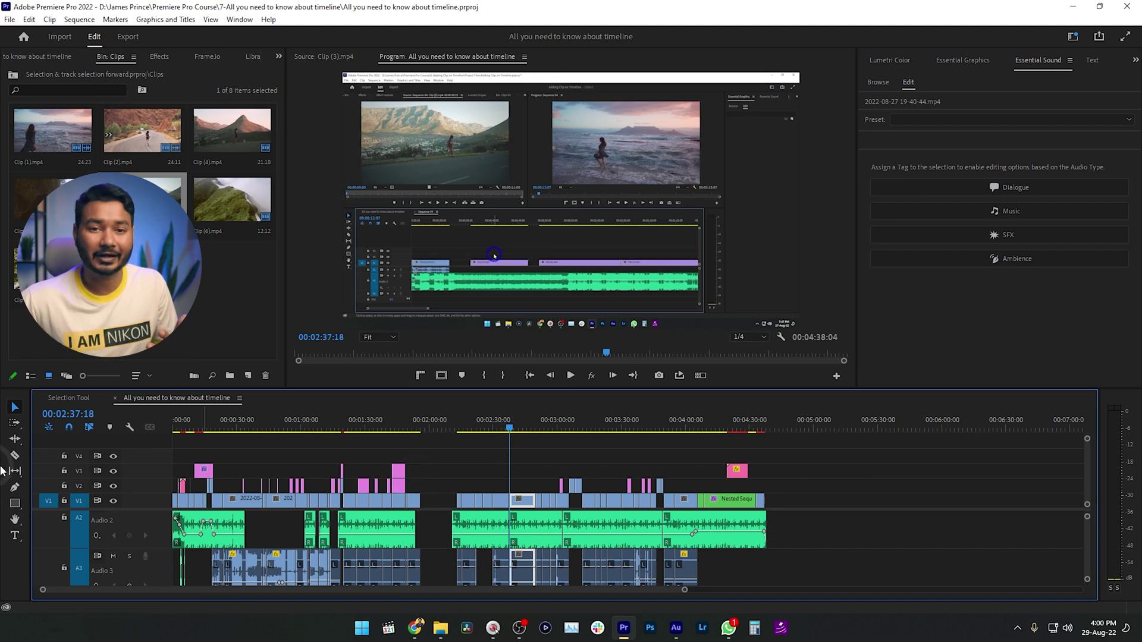
- Switch to the Track Select Backward Tool and select every clip before the playhead on all tracks
left_click(15, 423)
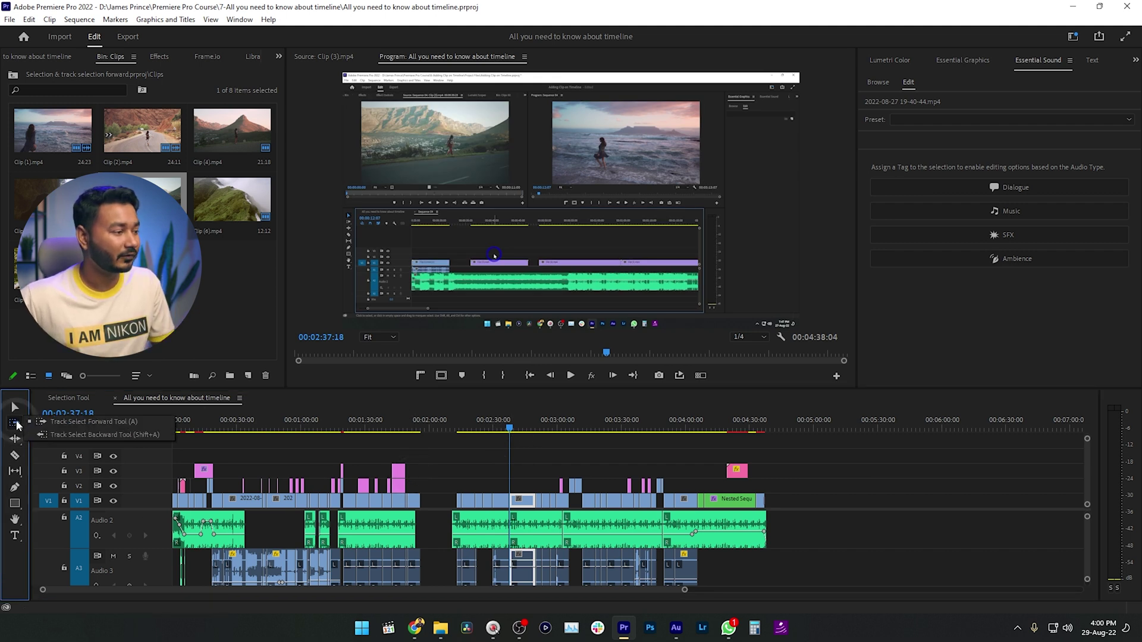
left_click(70, 433)
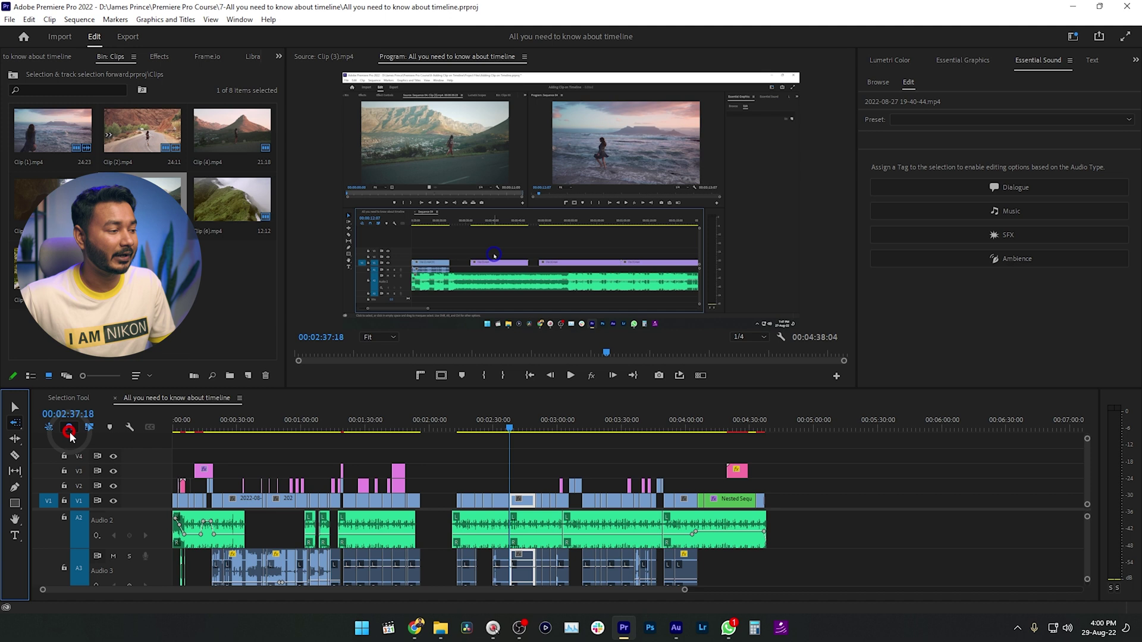
left_click(500, 505)
left_click(487, 502)
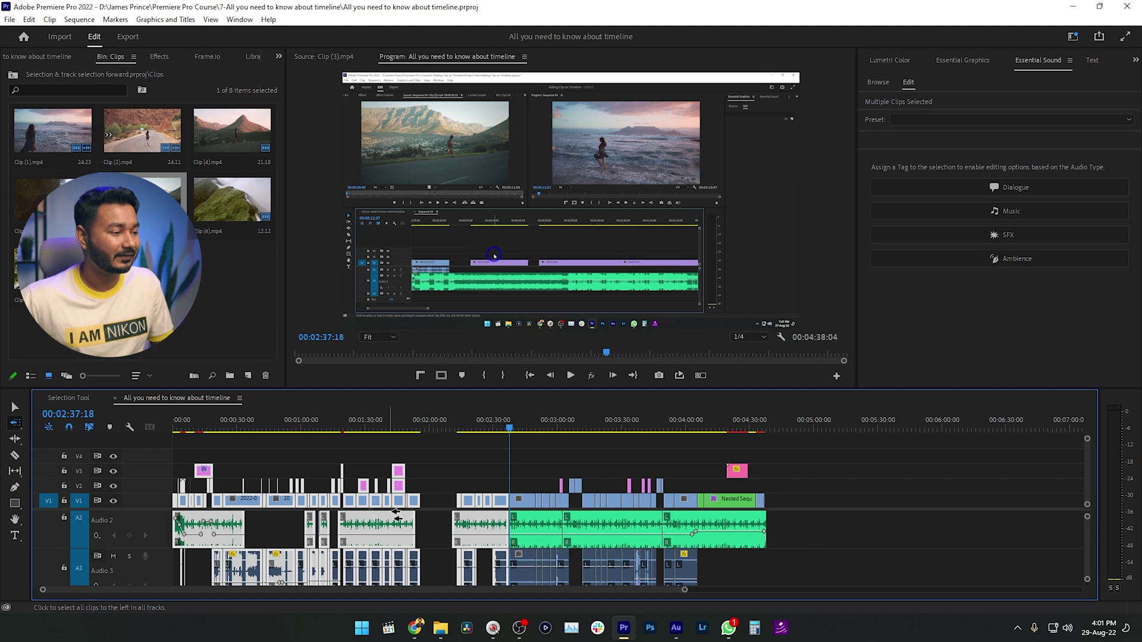
- Zoom in, deselect, and Shift-select only the V2 clips from the playhead onward
key("ctrl+shift+a")
key("=")
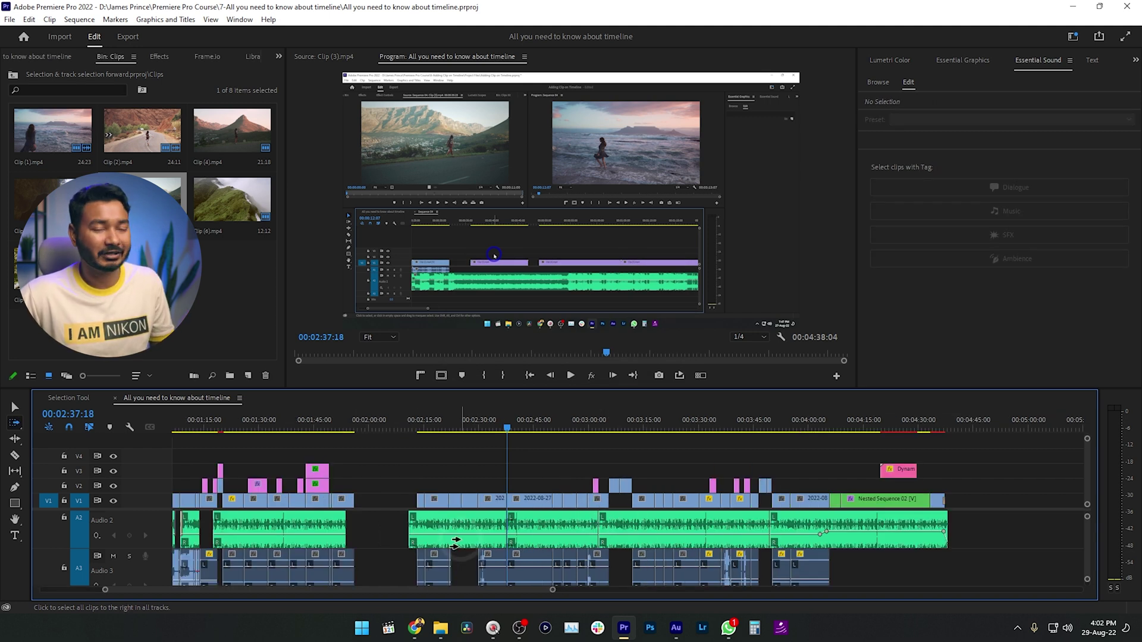
left_click(507, 486, "shift")
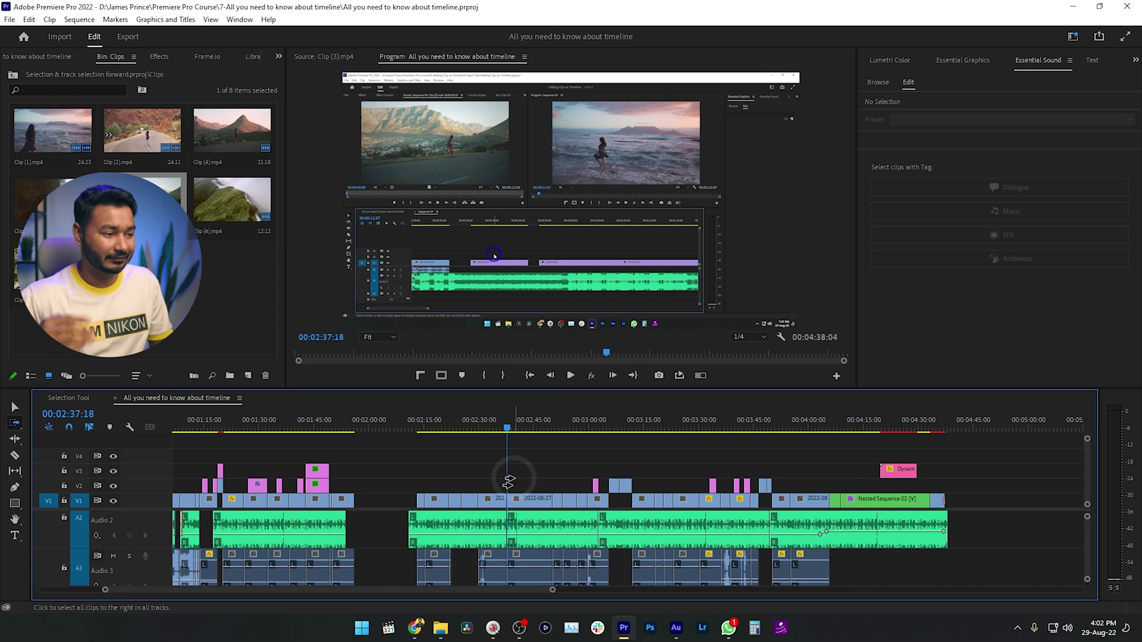
key("shift")
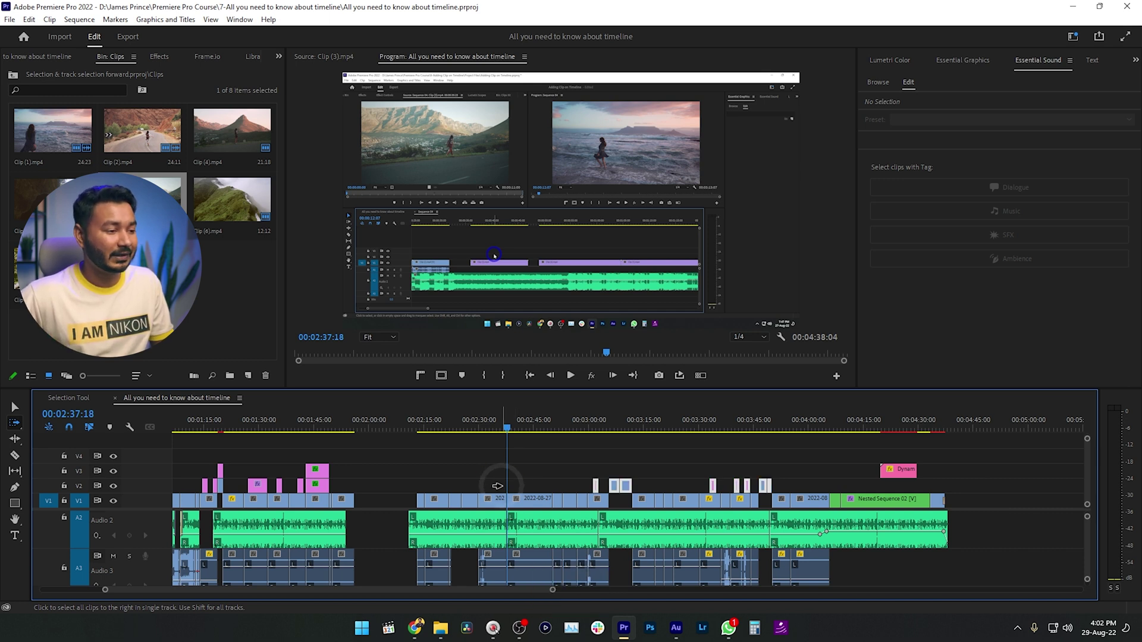
left_click(526, 486)
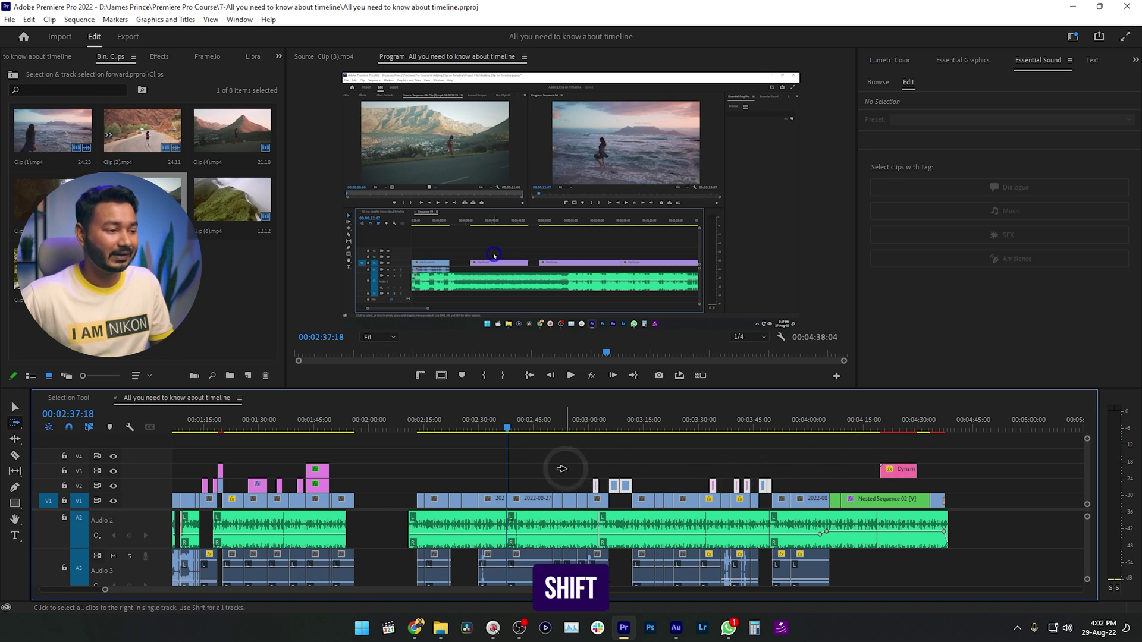
- Select the Dynam clip on V3, then the Audio 2 clips after the gap, then clear the selection
left_click(891, 471, "shift")
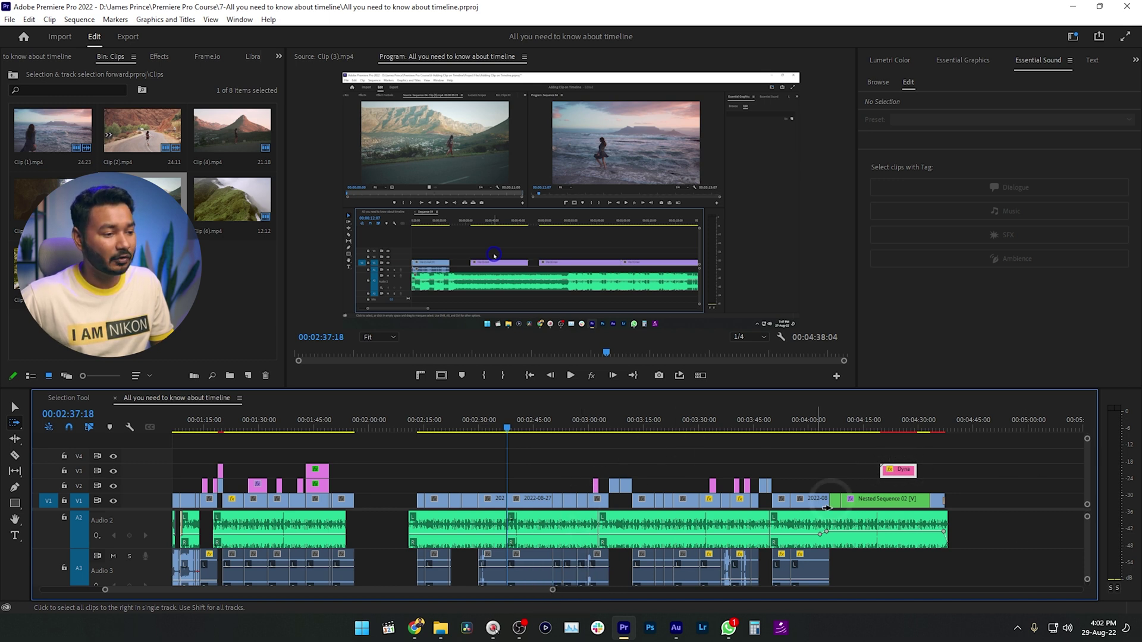
left_click(421, 524)
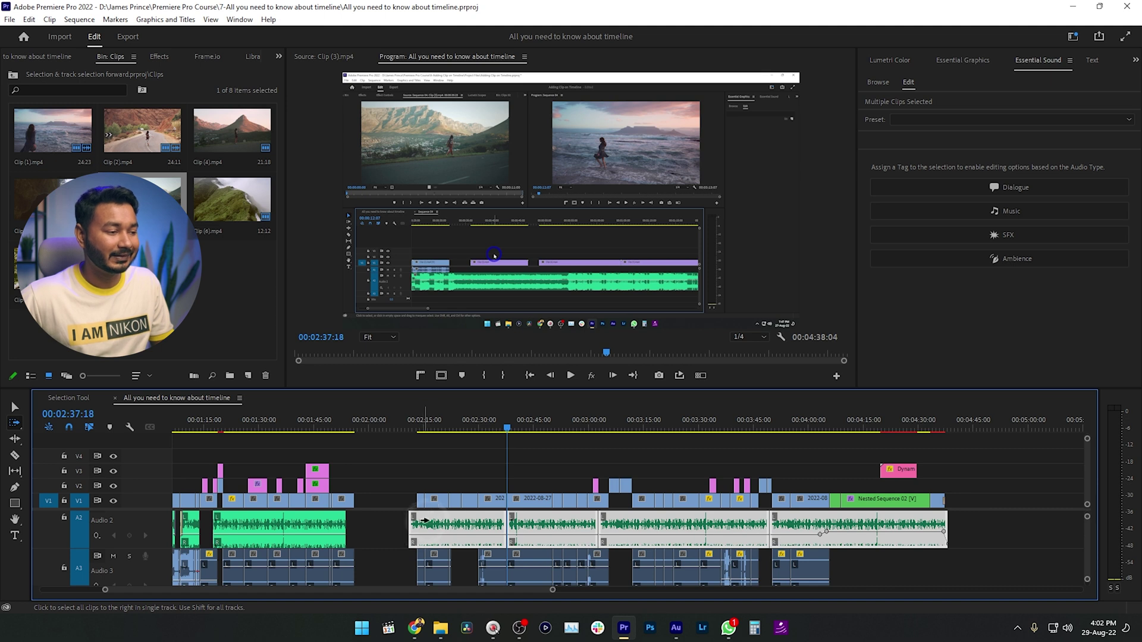
left_click(422, 495)
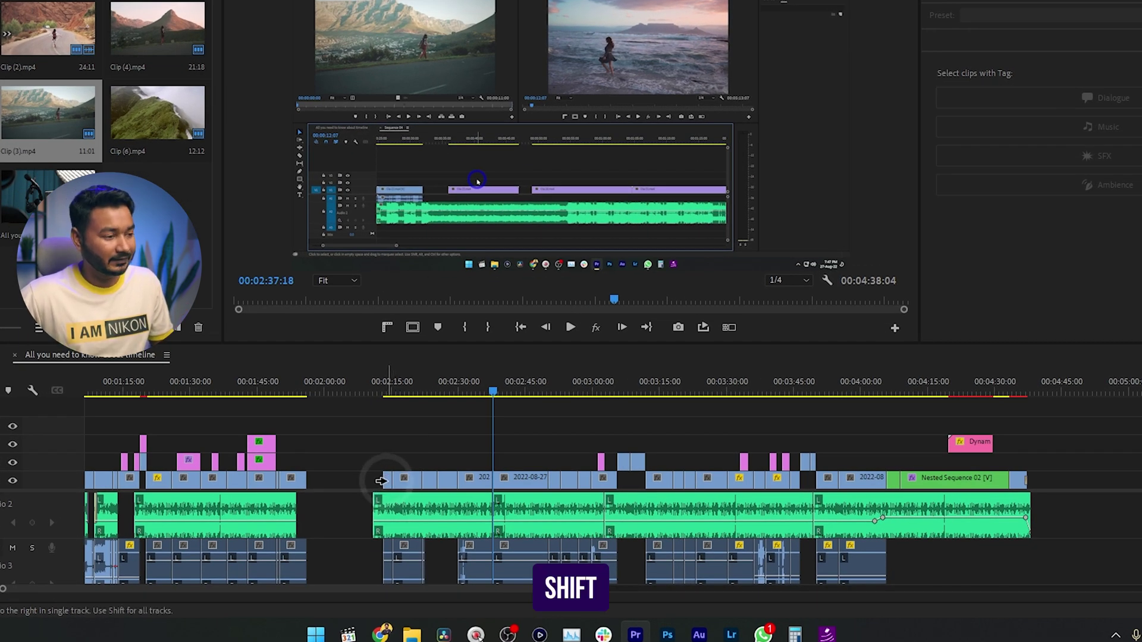
- Forward-select the clips on all tracks from the gap, then deselect the Audio 3 clips
left_click(381, 480, "shift")
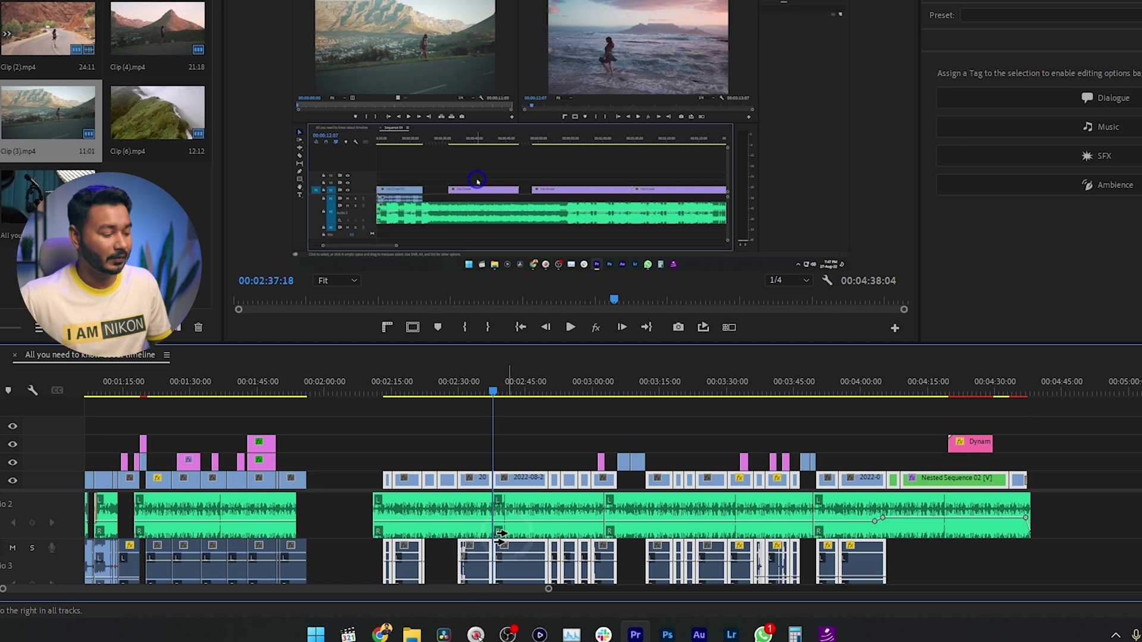
key("shift")
left_click(381, 479, "alt+shift")
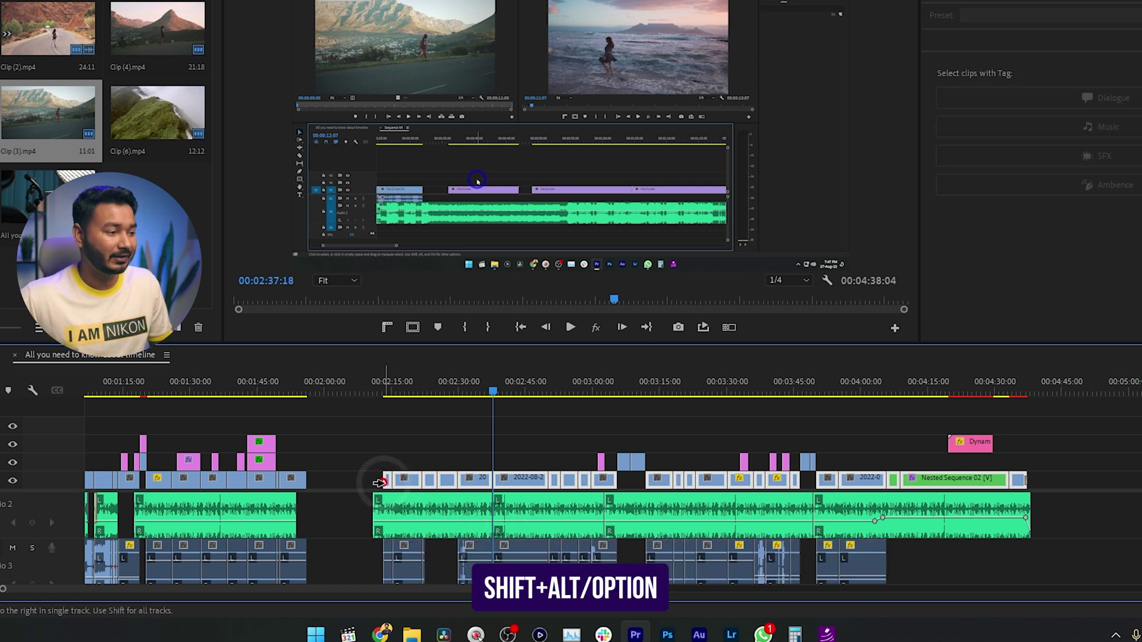
- Toggle the V2 and Audio 3 tracks individually so only the Audio 3 clips remain selected
left_click(631, 473)
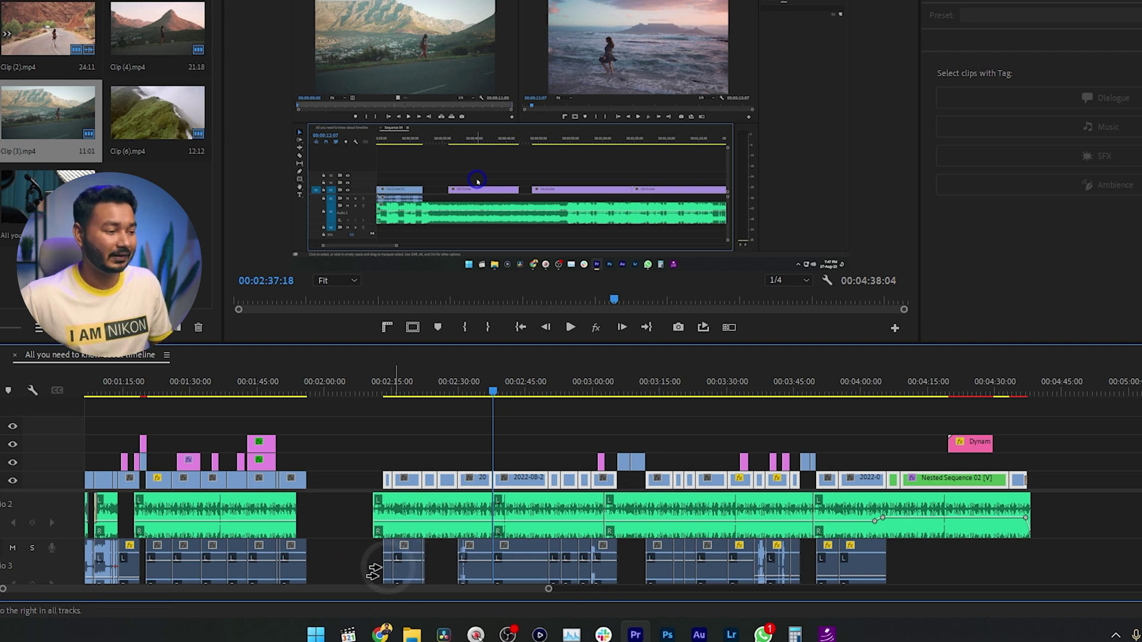
key("shift+alt")
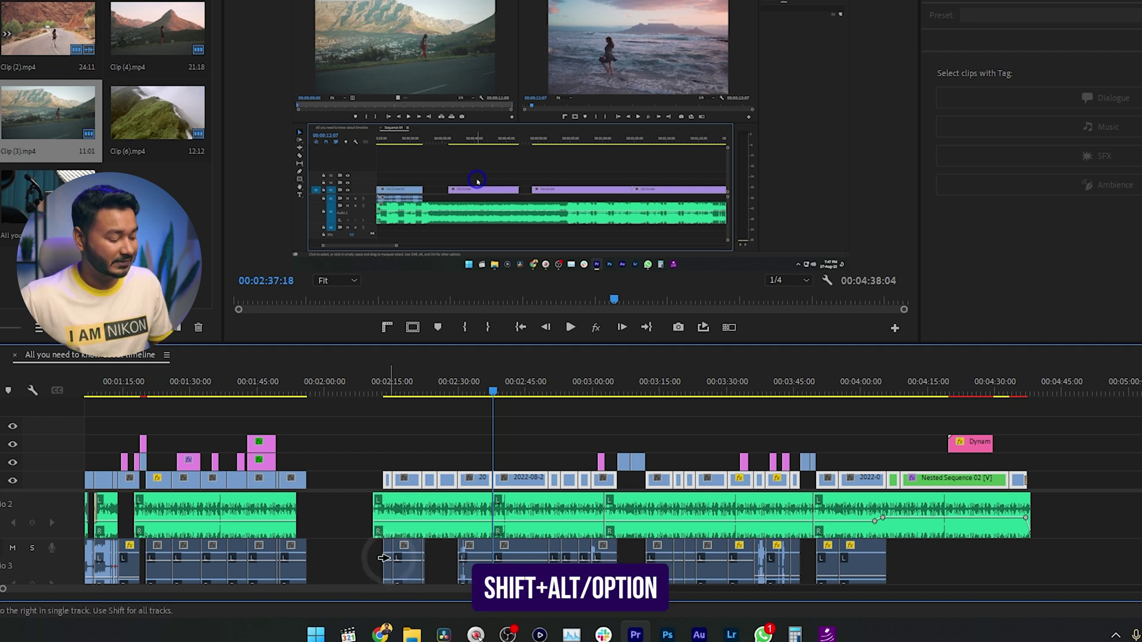
left_click(383, 558, "alt+shift")
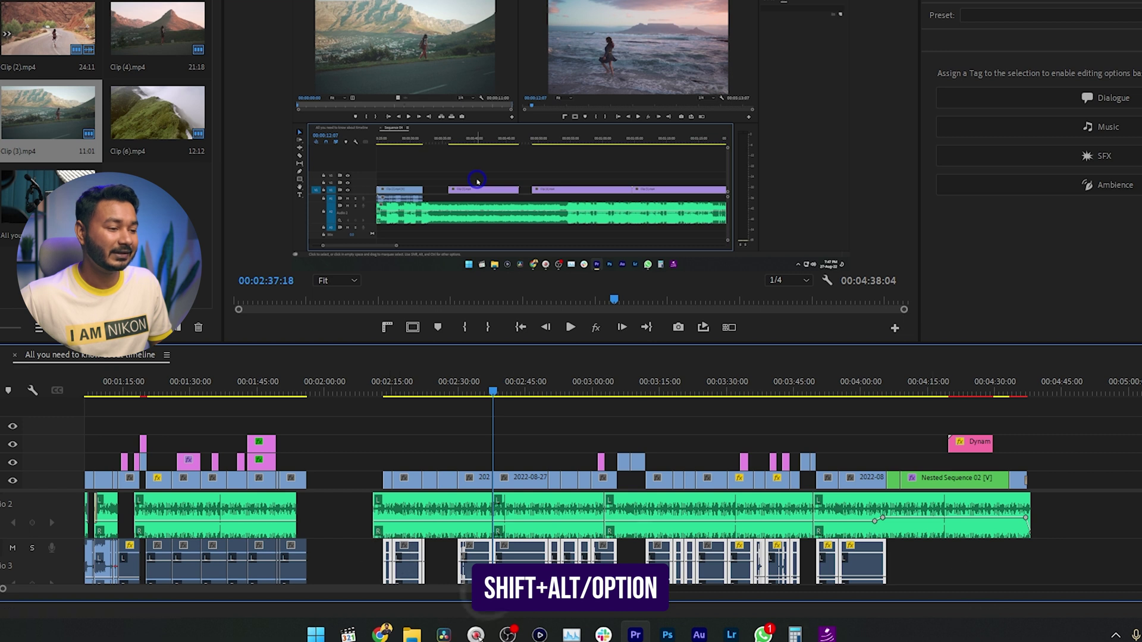